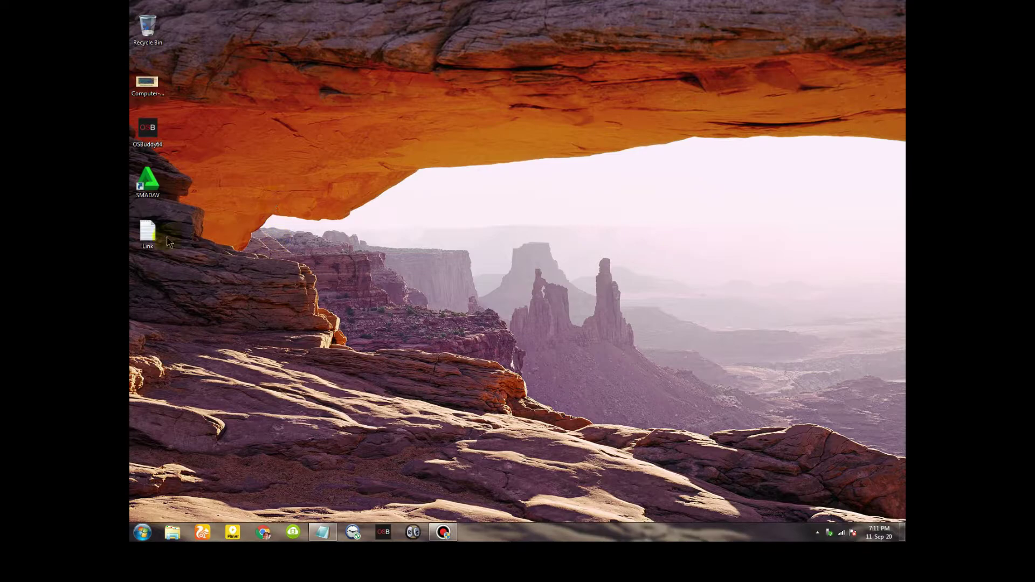
Move the Link file to the desktop centre and briefly highlight it with an annotation box
left_click_drag(202, 253, 493, 208)
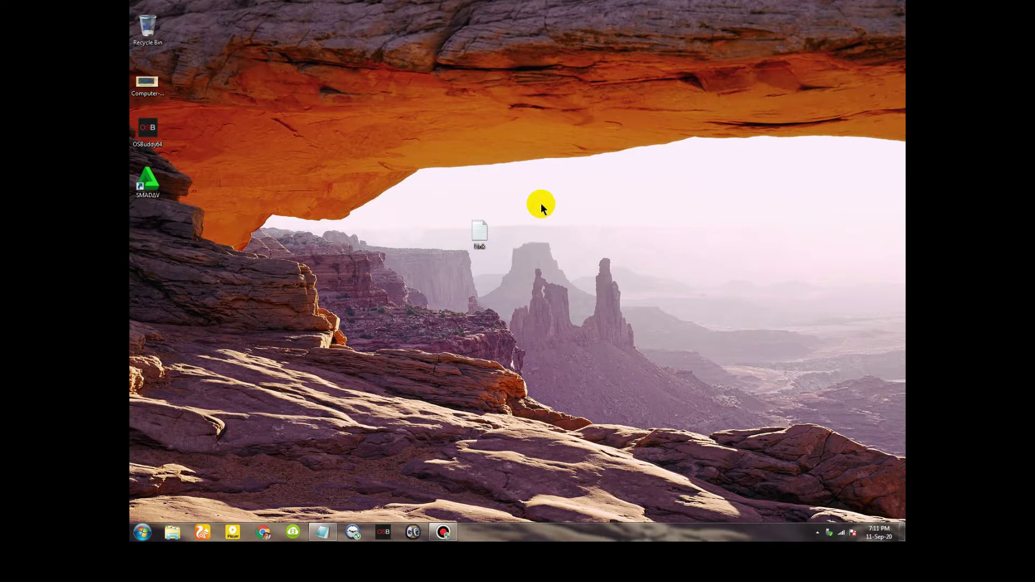
key("ctrl+shift+d")
mouse_move(459, 201)
left_mouse_down()
mouse_move(476, 212)
mouse_move(508, 280)
mouse_move(508, 249)
mouse_move(508, 263)
left_mouse_up()
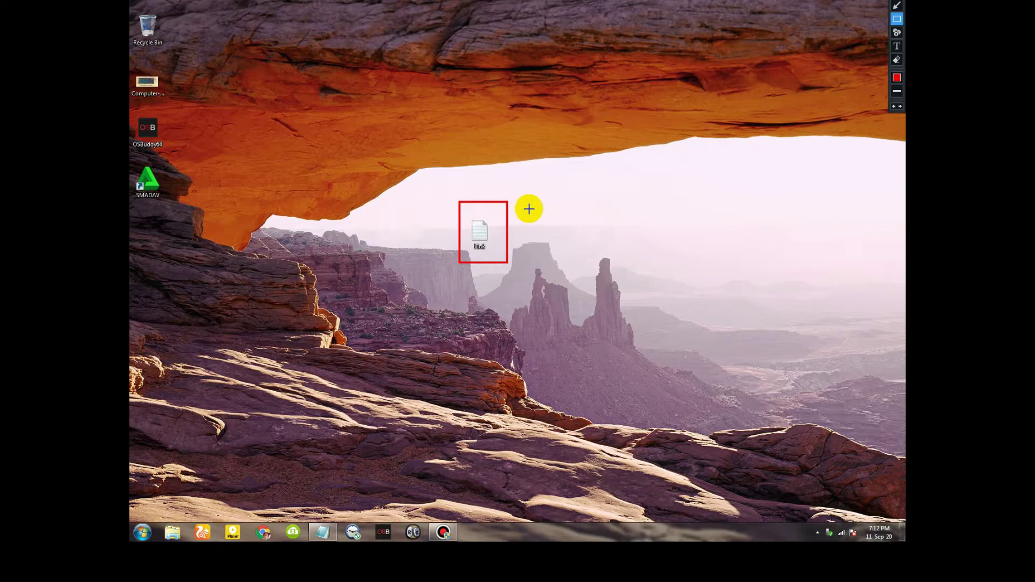
key("ctrl+shift+d")
Open the Link file in Notepad, copy the full MEGA URL, and minimize Notepad
double_click(485, 226)
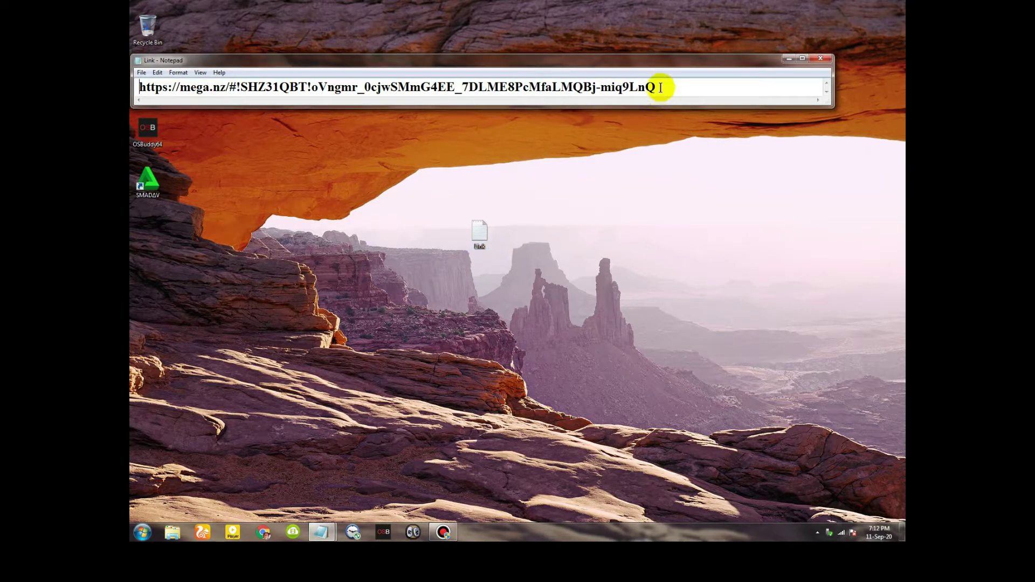
left_click_drag(660, 87, 133, 88)
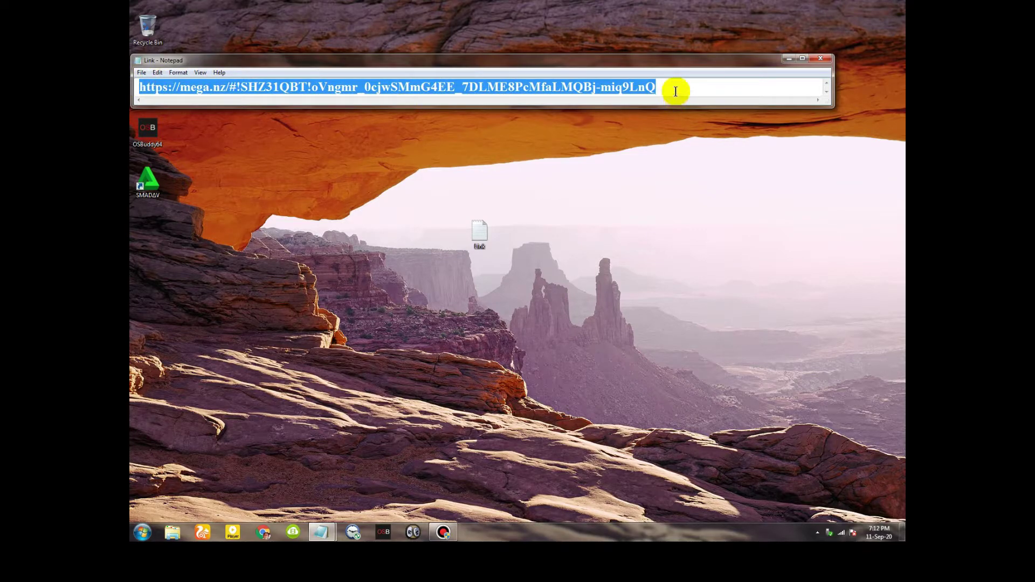
right_click(573, 86)
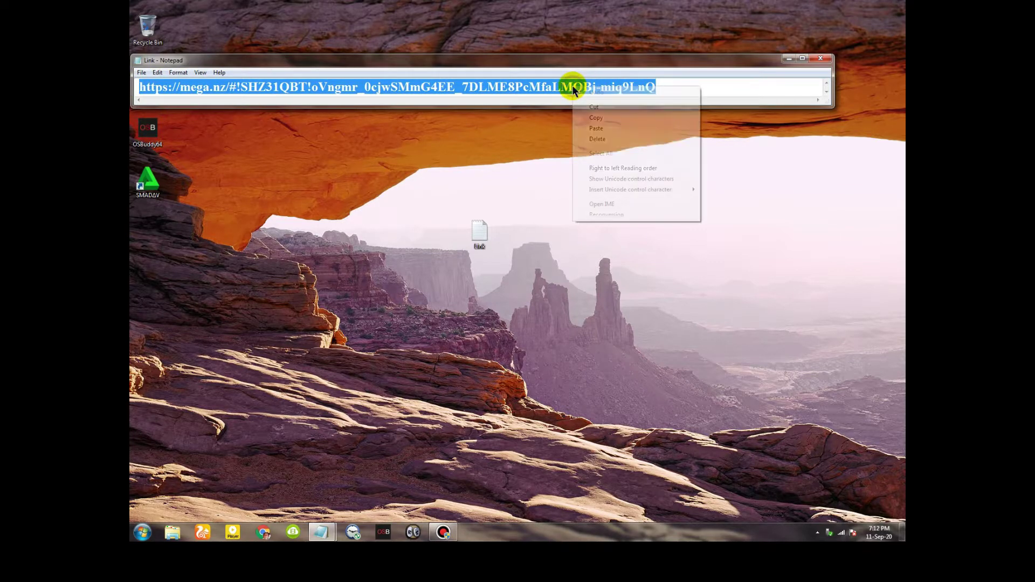
left_click(595, 119)
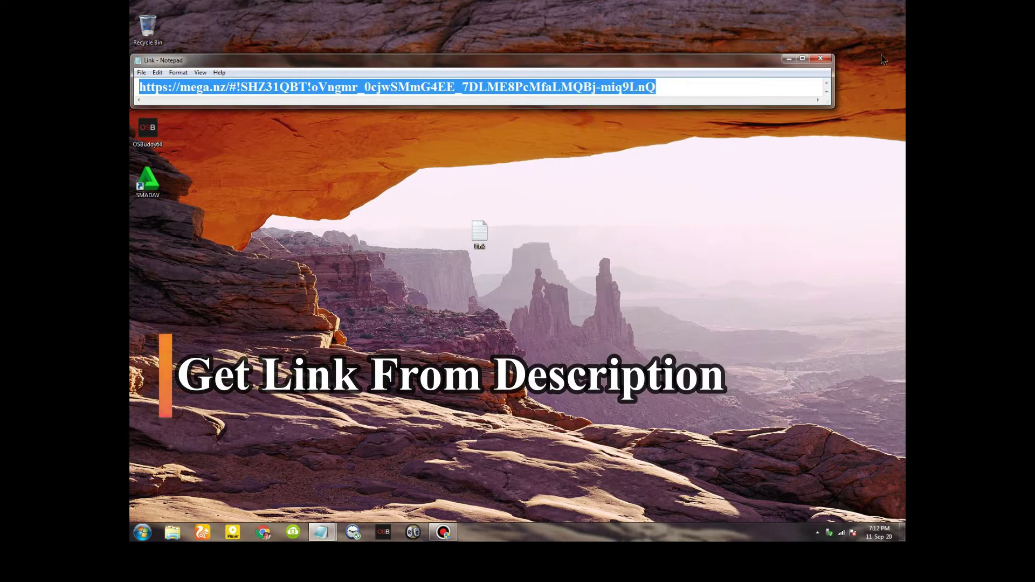
left_click(789, 59)
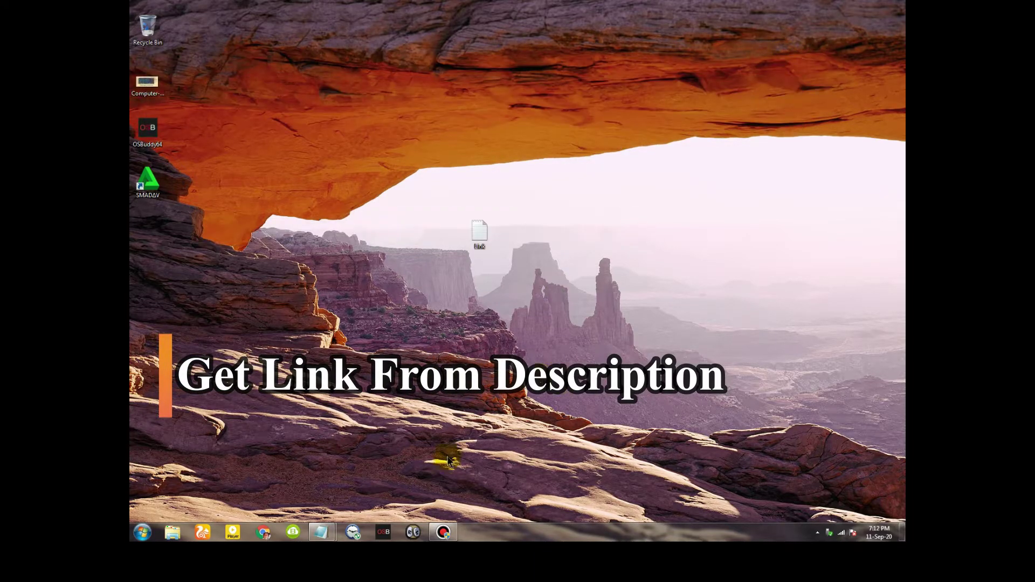
In Chrome, paste the copied MEGA link into the address bar and load the download page
left_click(264, 533)
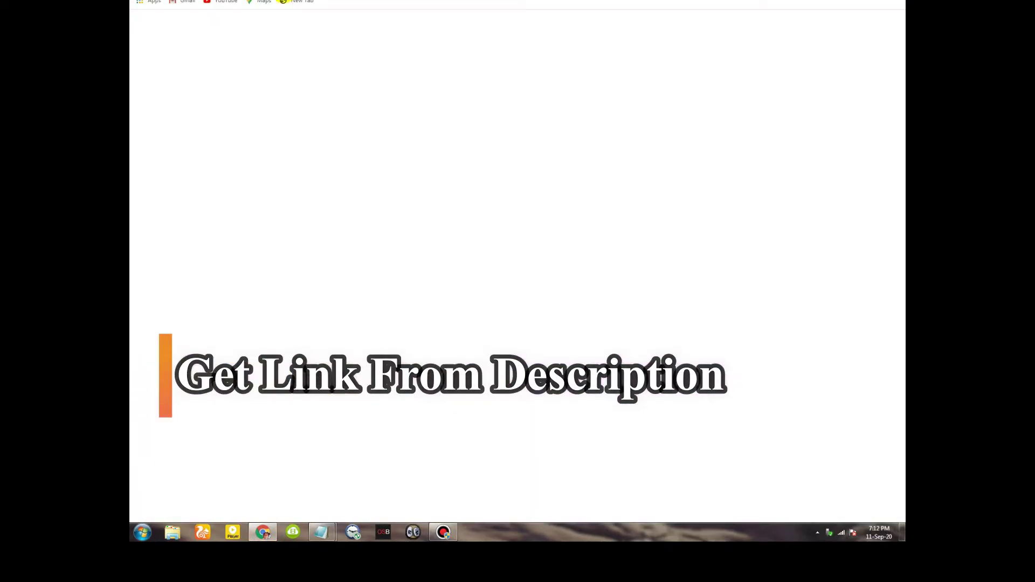
left_click(275, 1)
right_click(275, 1)
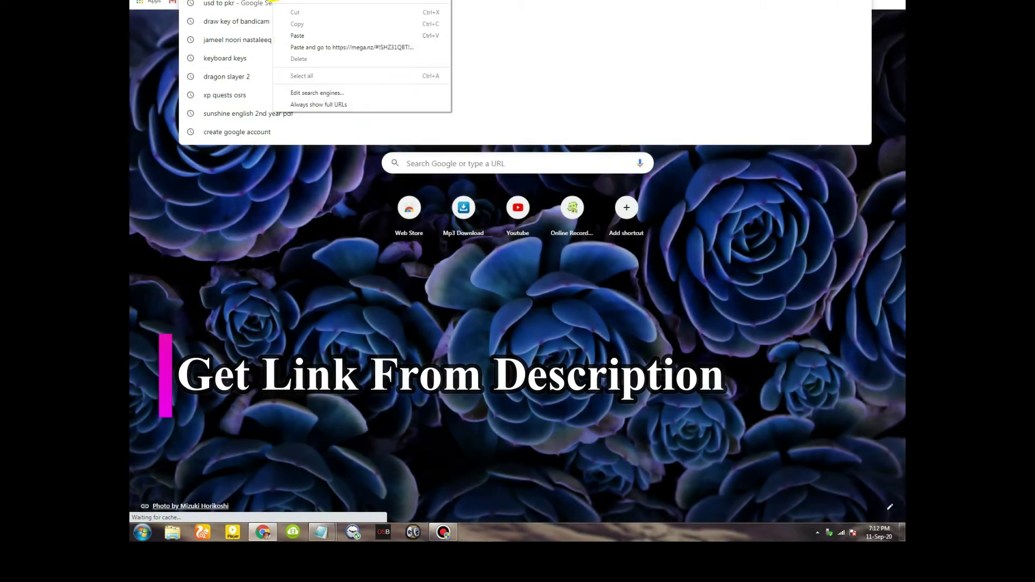
left_click(301, 36)
key("Return")
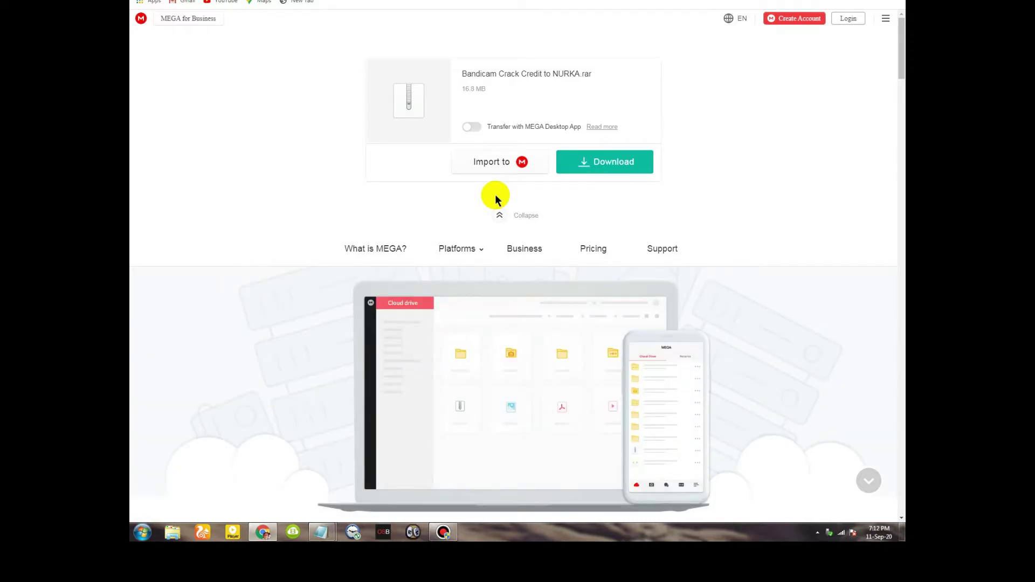
Highlight the MEGA Download button, then start downloading the Bandicam archive
key("ctrl+d")
mouse_move(552, 151)
left_mouse_down()
mouse_move(675, 173)
mouse_move(654, 176)
left_mouse_up()
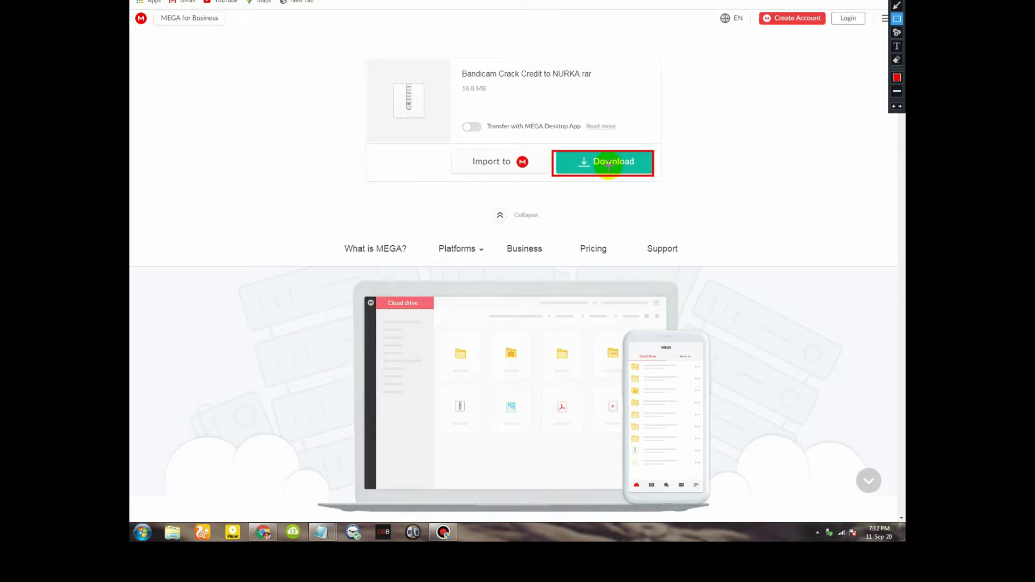
key("Escape")
left_click(608, 166)
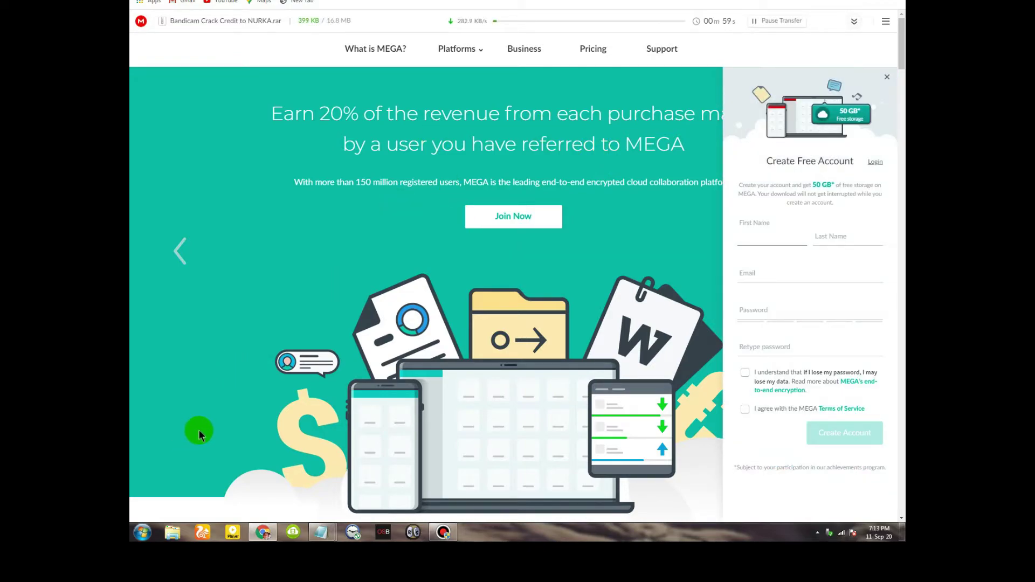
Highlight the transfer progress bar, then hide the browser to show the desktop
key("ctrl+shift+d")
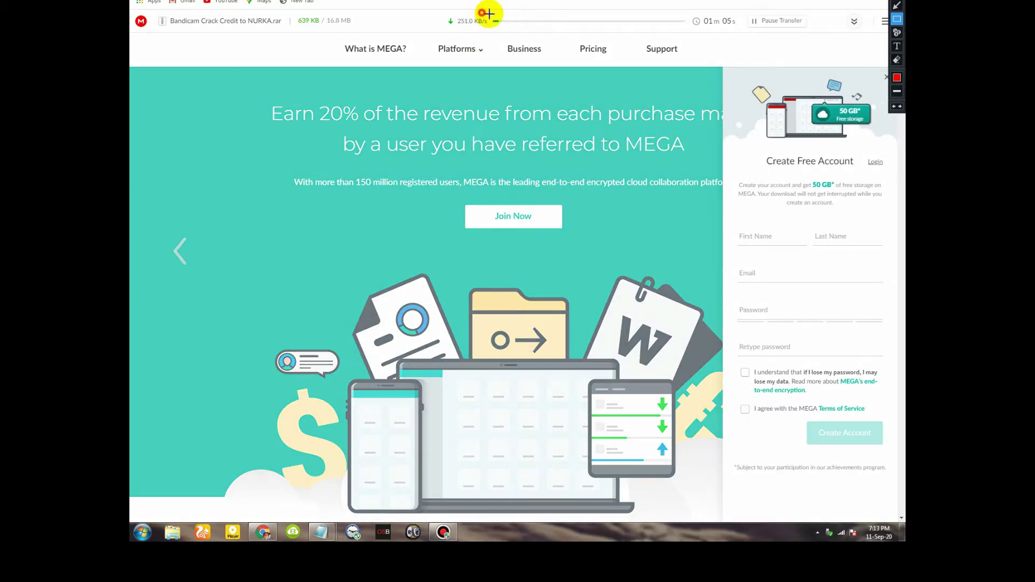
mouse_move(480, 13)
left_mouse_down()
mouse_move(636, 36)
mouse_move(691, 31)
left_mouse_up()
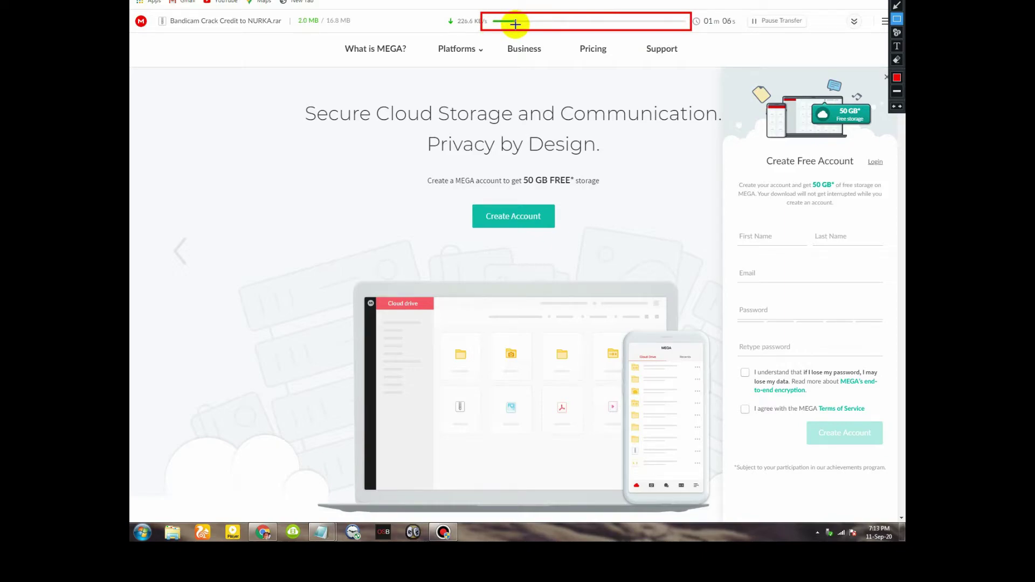
key("ctrl+shift+d")
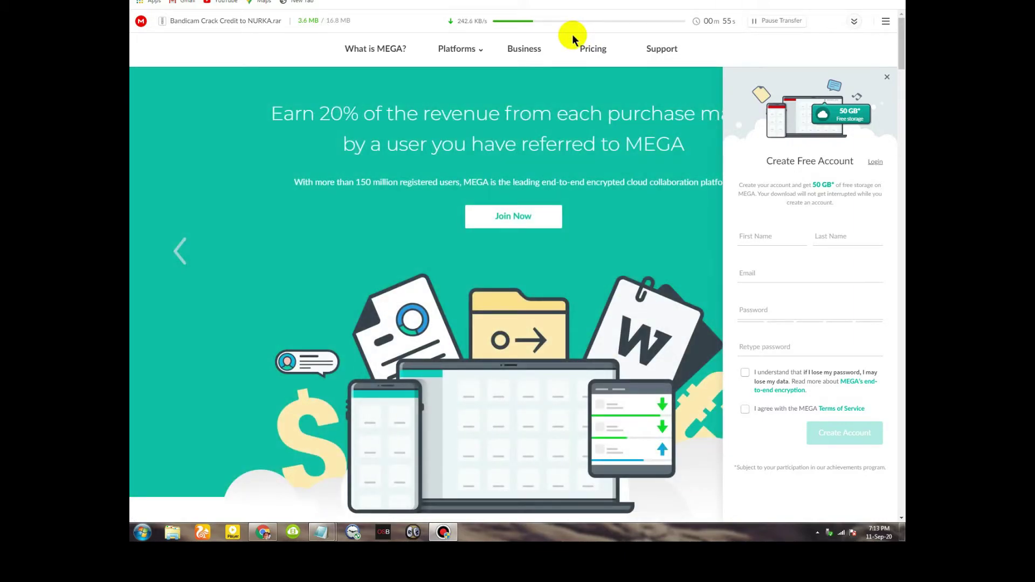
key("super+d")
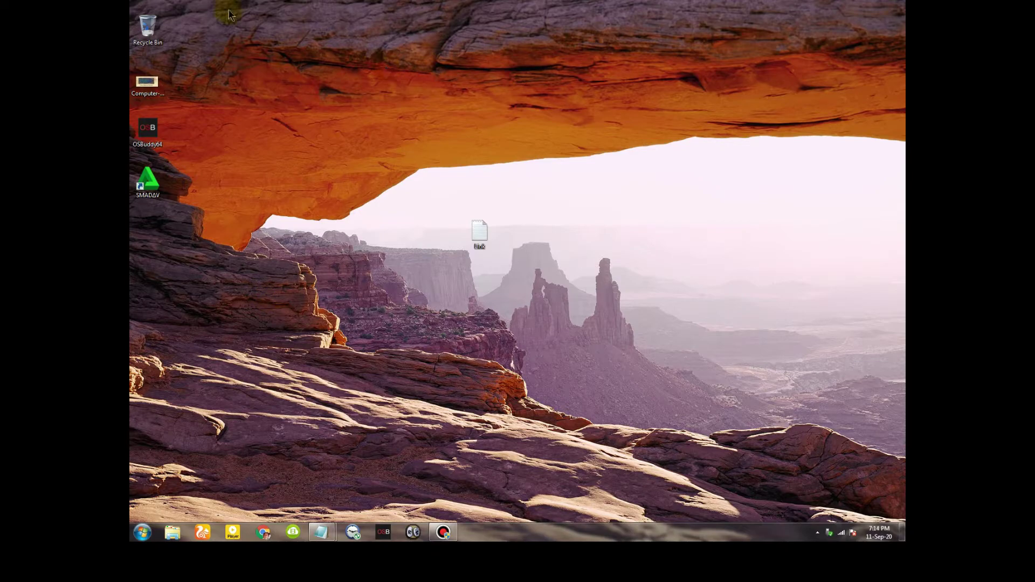
Open Computer maximized, go to Downloads, and drag the Bandicam archive onto the desktop
key("super+e")
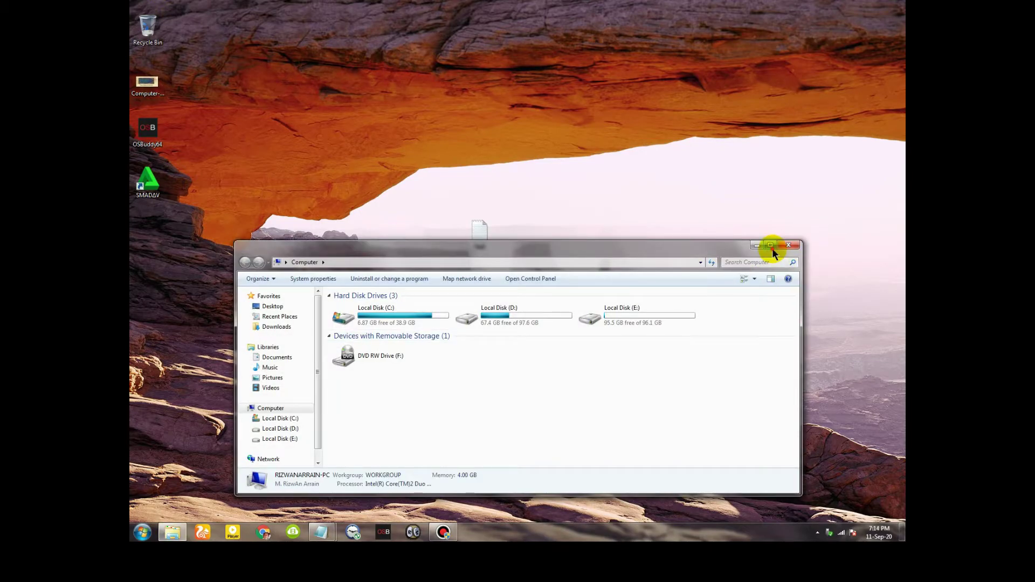
left_click(772, 248)
left_click(168, 42)
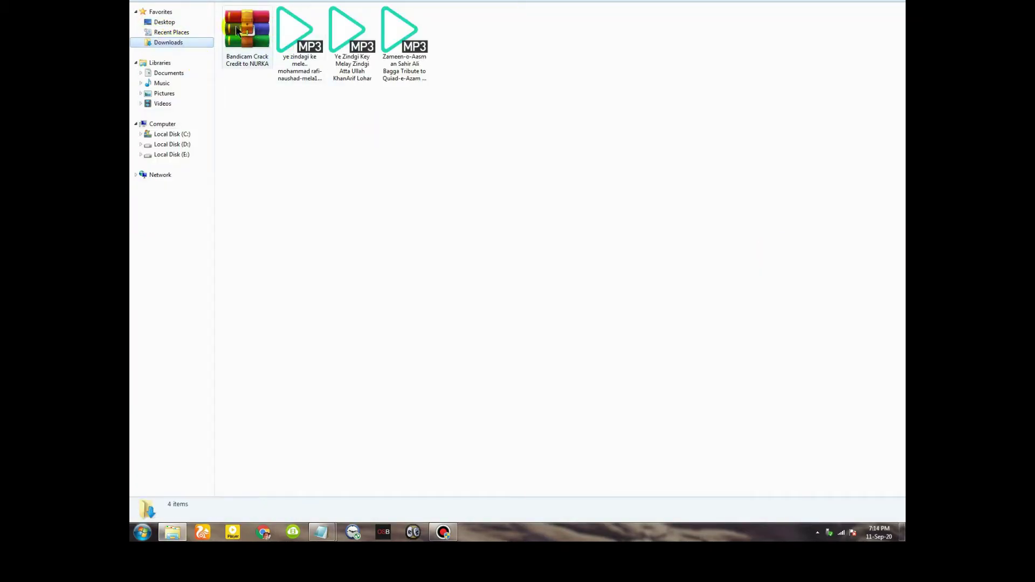
left_click_drag(241, 37, 215, 237)
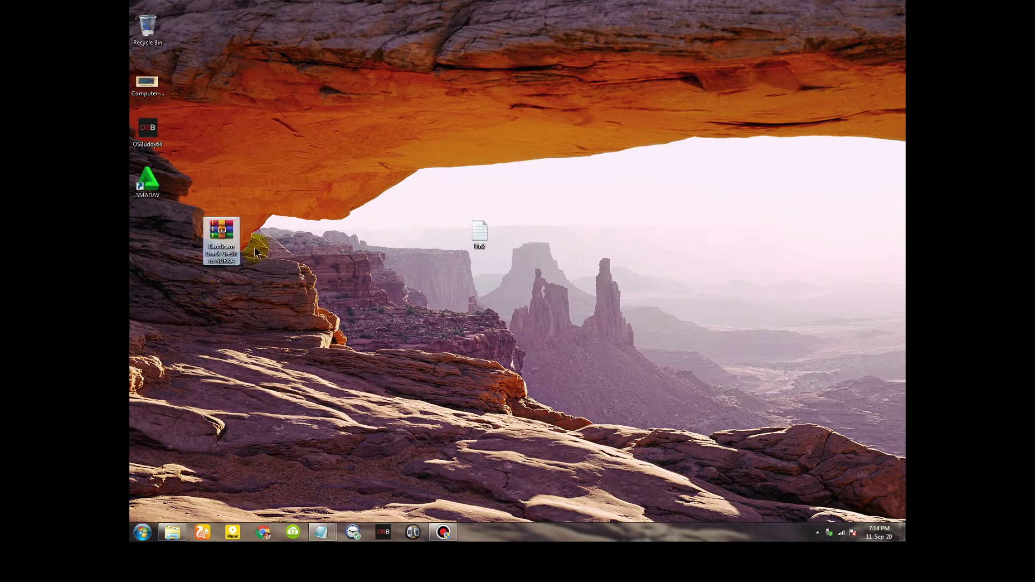
right_click(292, 218)
Extract the Bandicam archive on the desktop into its own folder with WinRAR
left_click(273, 193)
left_click(221, 231)
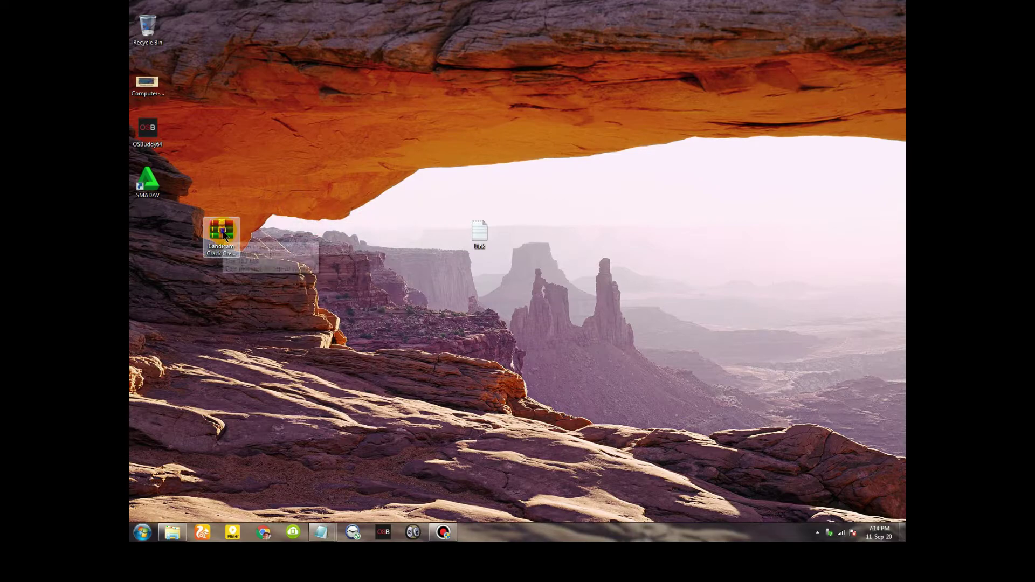
right_click(222, 231)
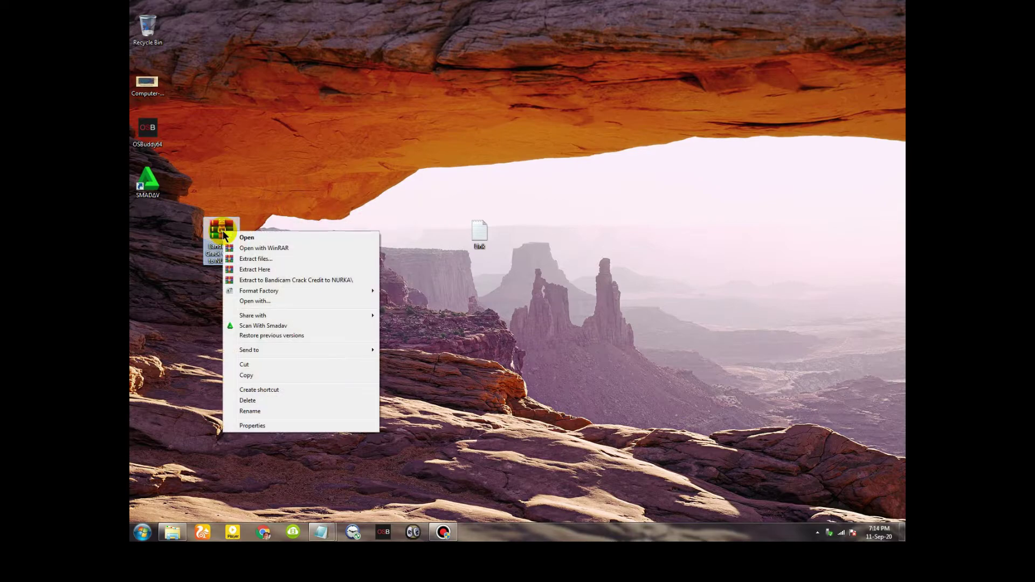
left_click(266, 279)
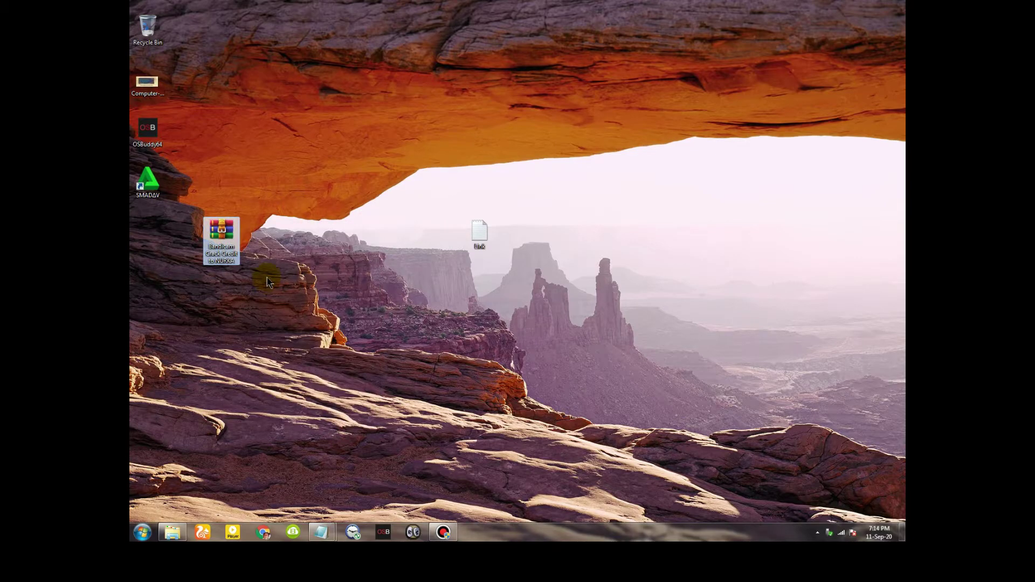
right_click(223, 231)
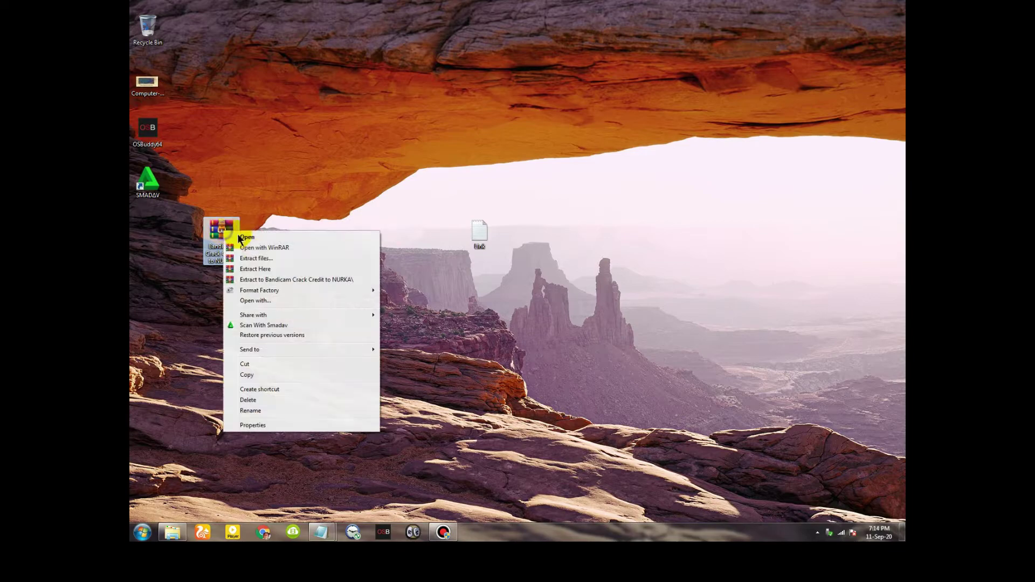
left_click(266, 280)
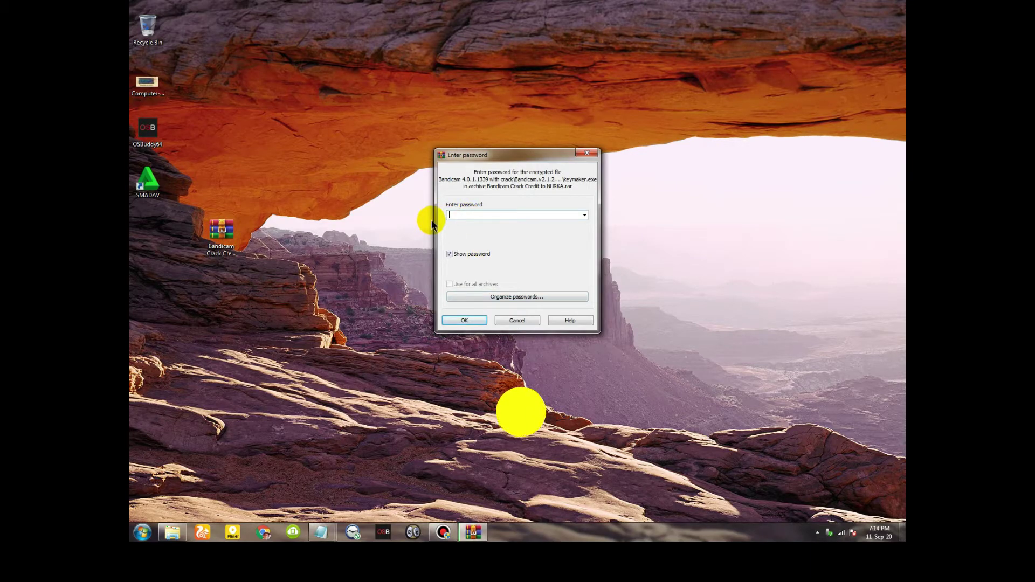
Rename-edit the archive's name to select and copy the password portion of it
right_click(255, 219)
right_click(221, 233)
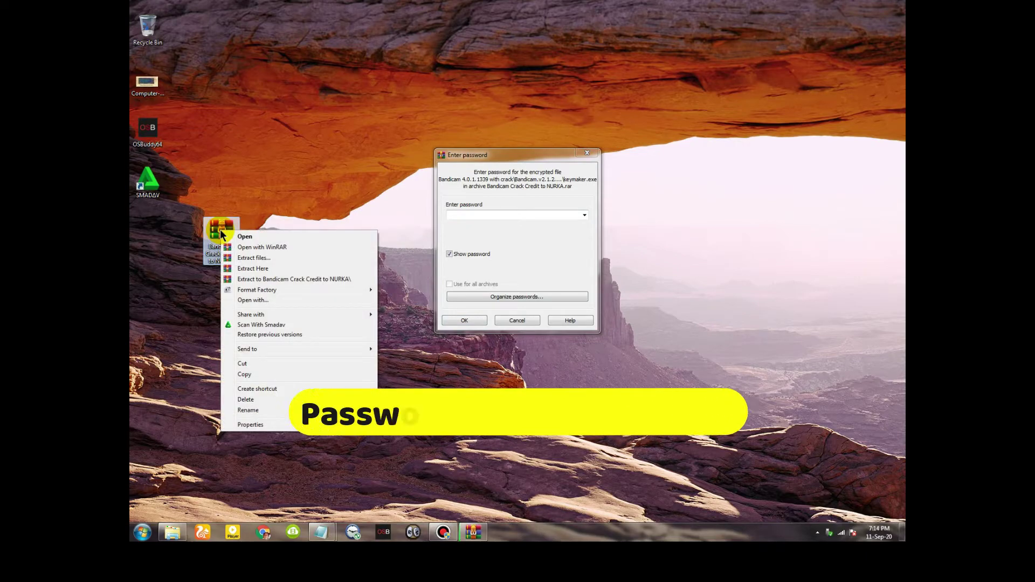
left_click(248, 411)
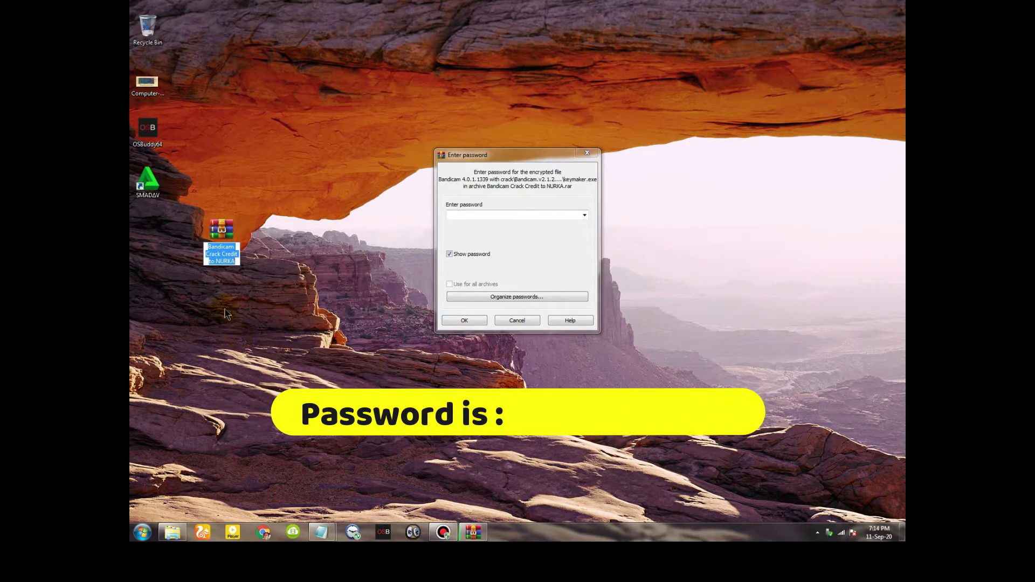
left_click(231, 265)
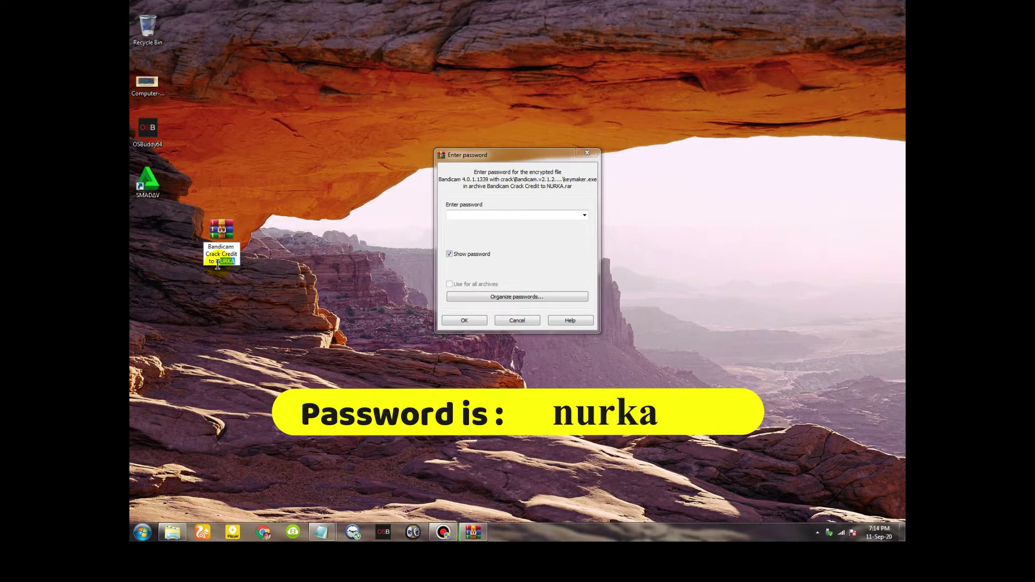
left_click_drag(217, 264, 215, 264)
right_click(231, 265)
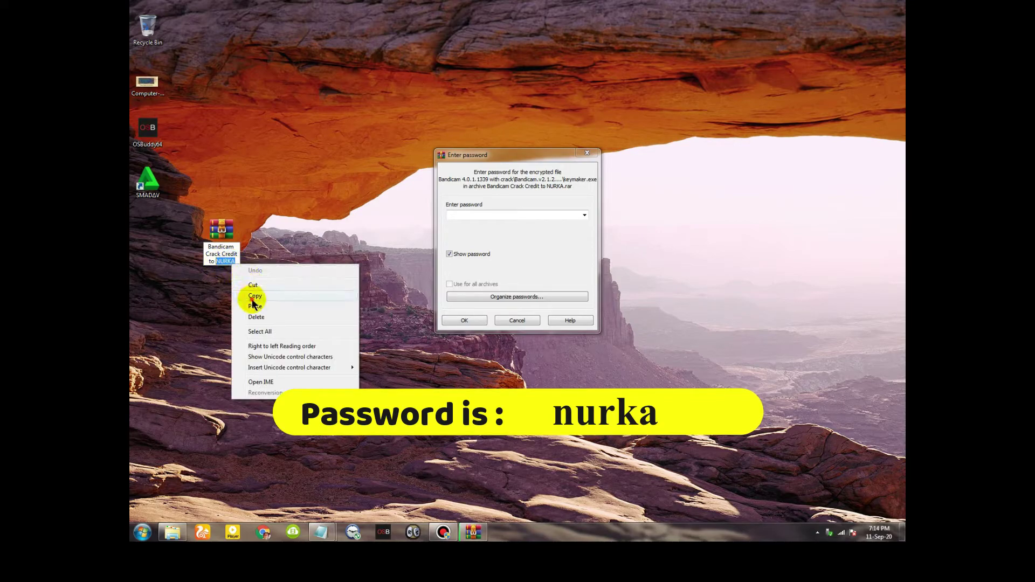
left_click(254, 296)
Paste the copied password, dismiss the incorrect-password error, and resubmit to start extraction
left_click(463, 216)
right_click(463, 215)
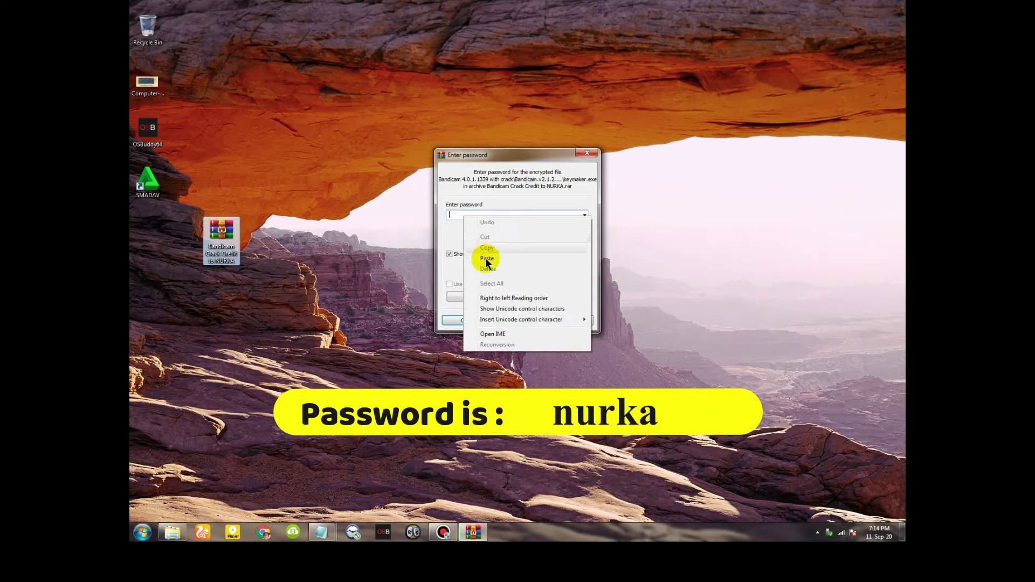
left_click(485, 259)
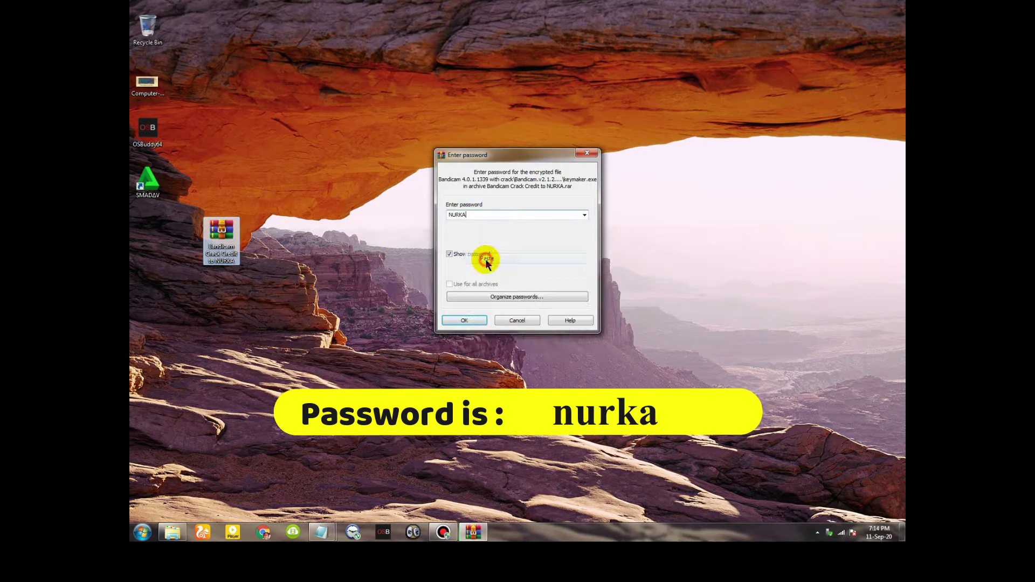
left_click(463, 321)
left_click(552, 275)
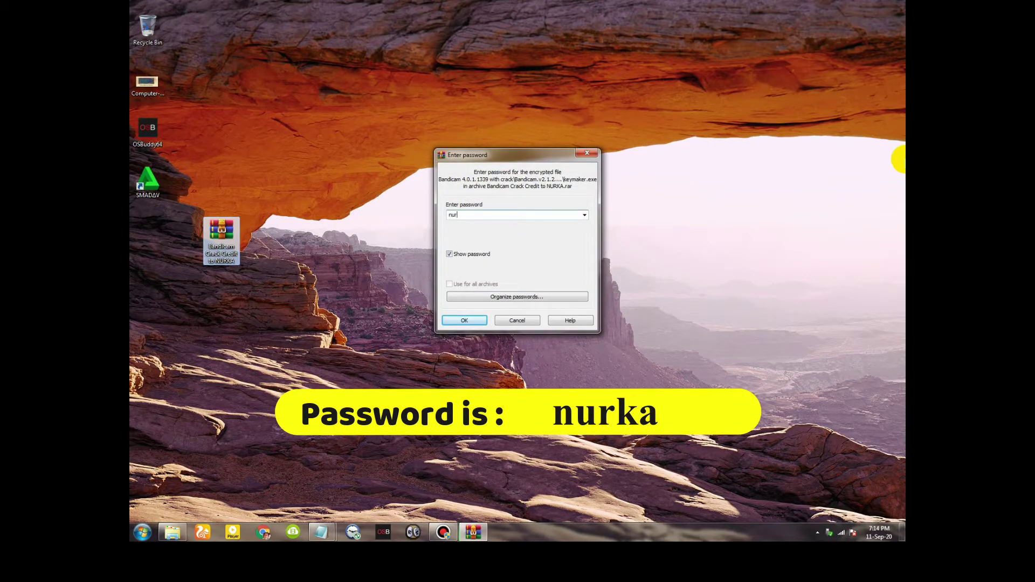
key("Return")
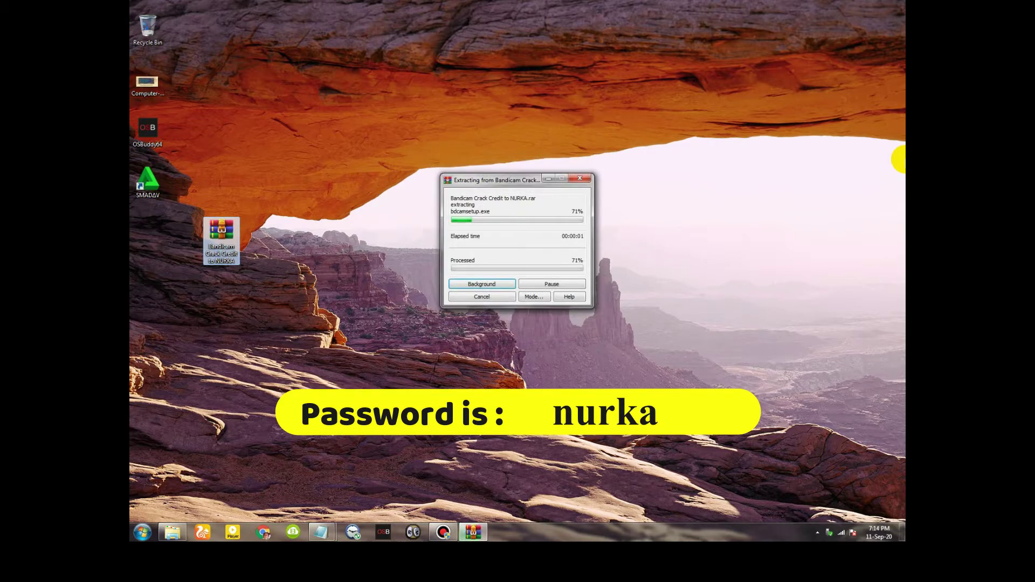
Open the extracted 'Bandicam 4.0.1.1339 with crack' folder maximized and launch bdcamsetup
double_click(146, 232)
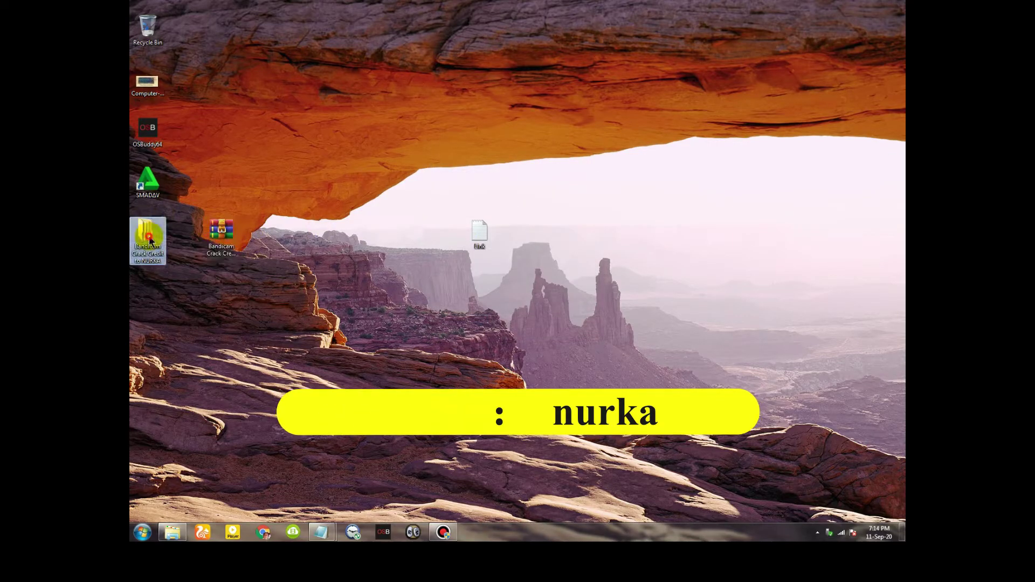
left_click(388, 323)
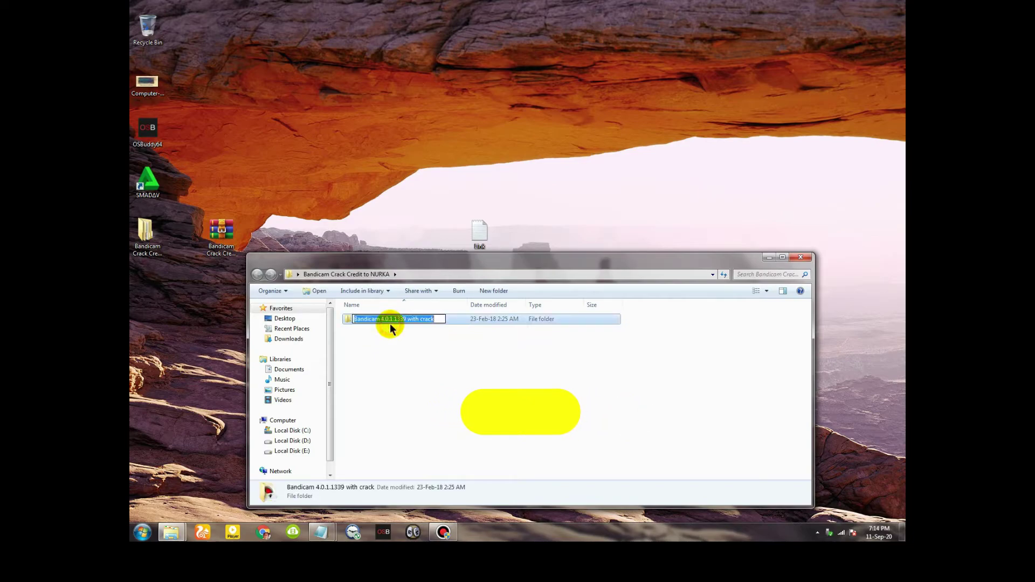
left_click(459, 322)
double_click(459, 322)
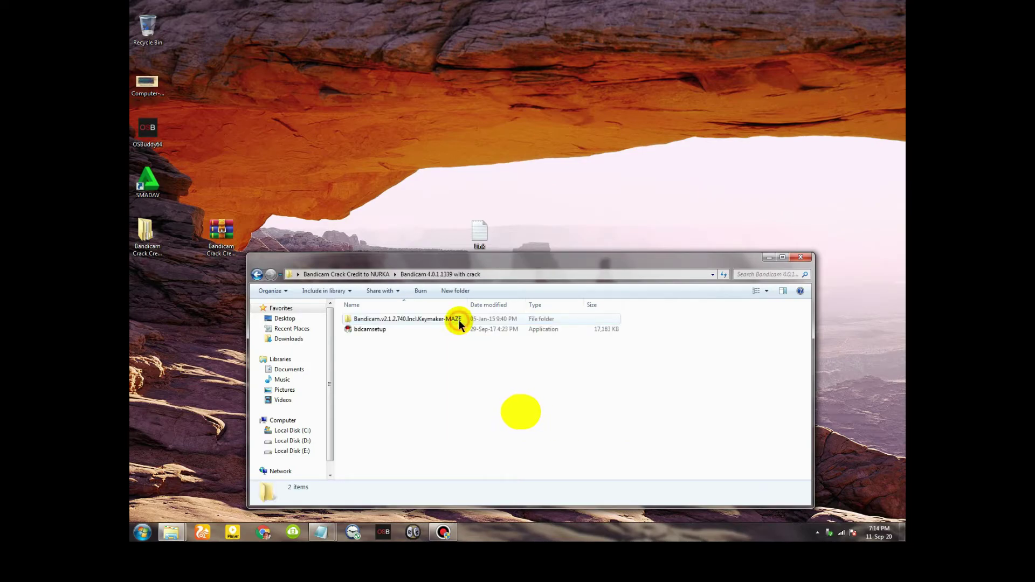
left_click(361, 330)
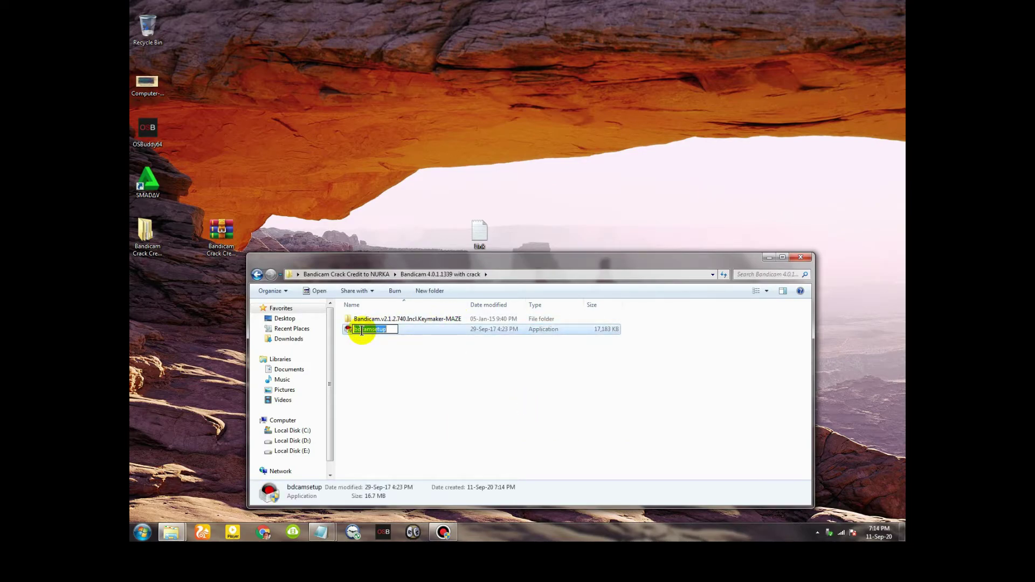
double_click(411, 330)
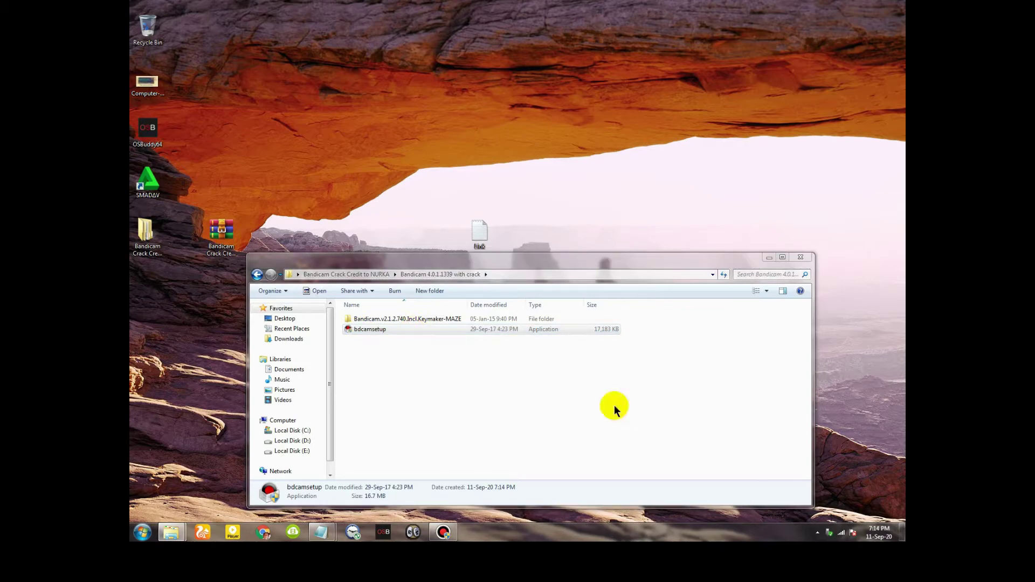
left_click(783, 257)
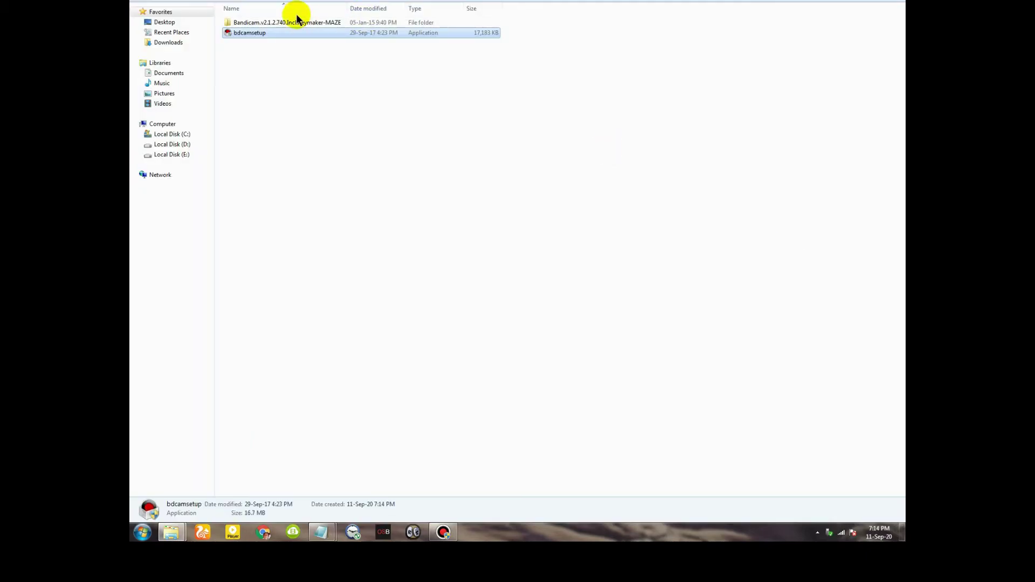
double_click(243, 32)
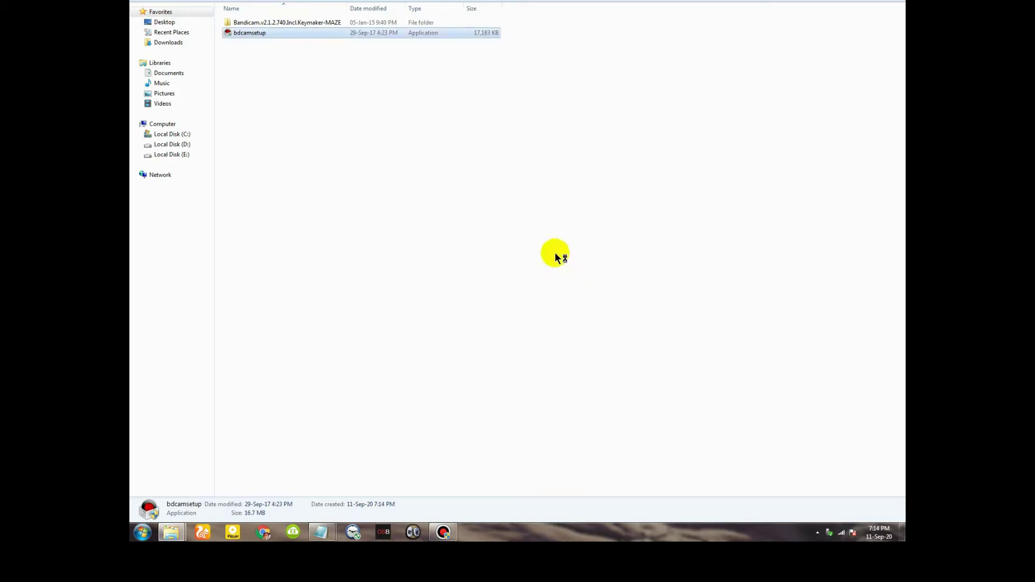
Run the Bandicam installer with defaults: OK, Next, I Agree, Next, Install
left_click(517, 266)
left_click(582, 329)
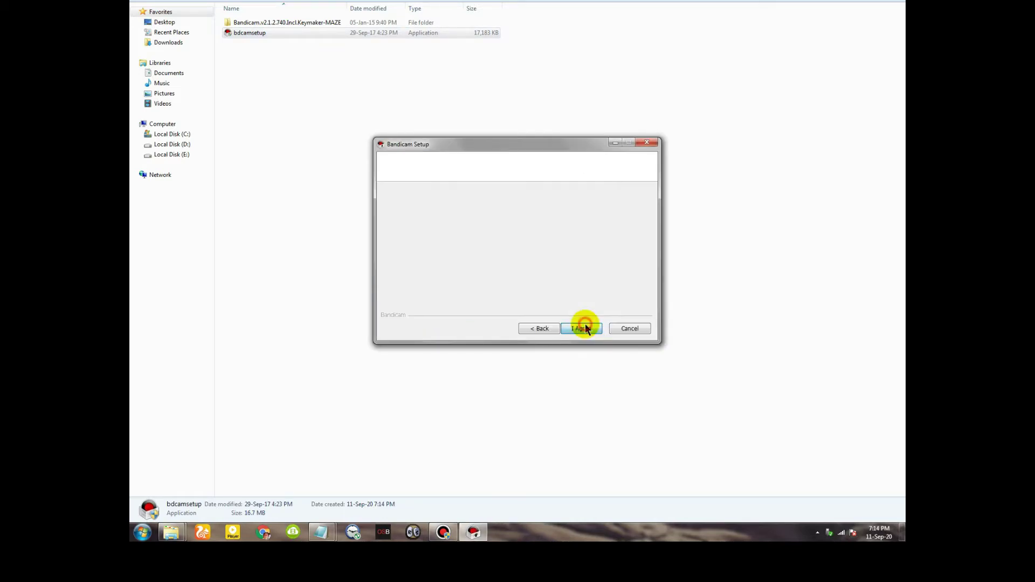
left_click(584, 329)
left_click(584, 329)
left_click(582, 329)
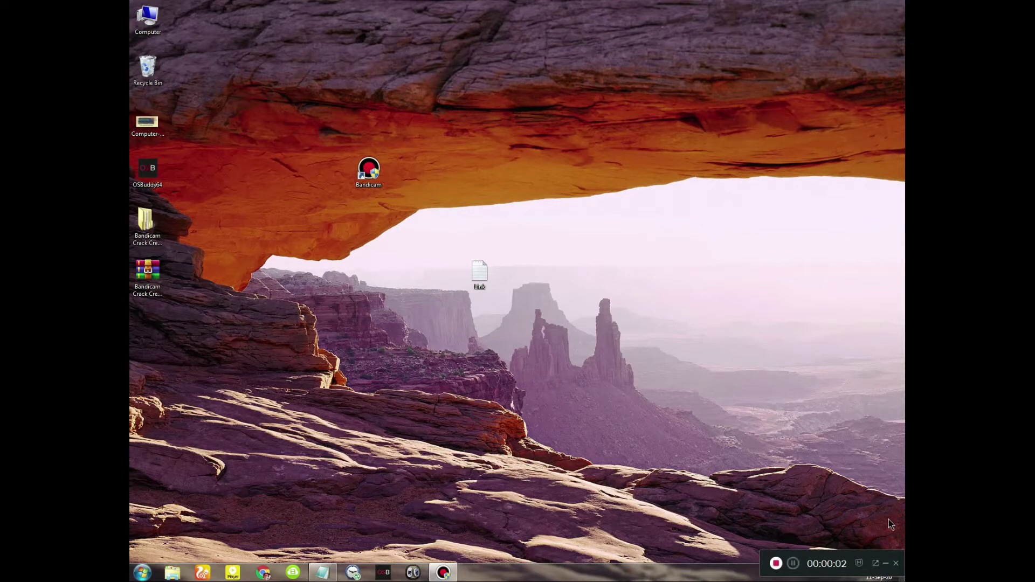
Minimize Bandicam, refresh the desktop, move its shortcut to the left column, and open the crack folder
left_click(885, 564)
right_click(586, 139)
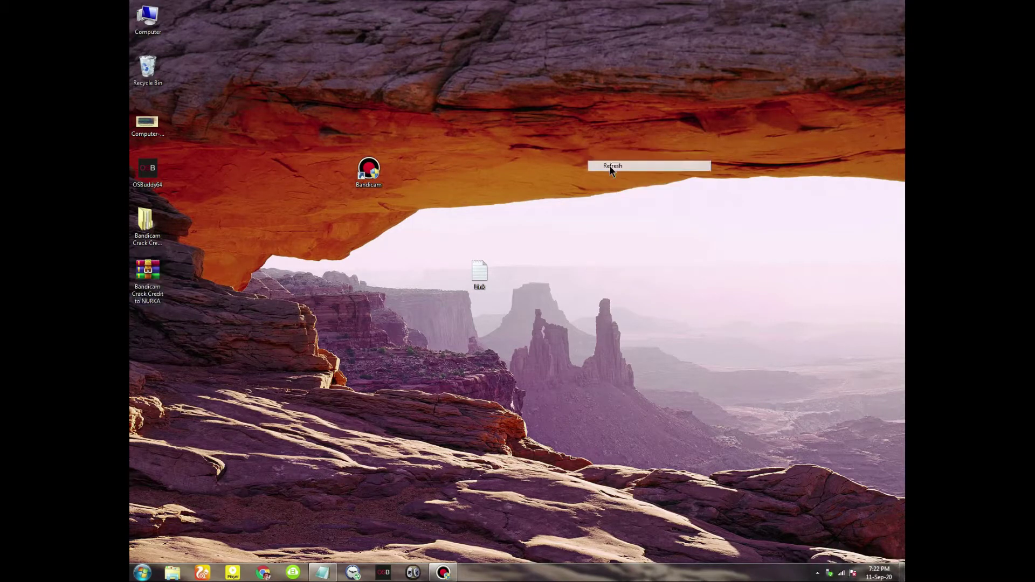
right_click(611, 168)
left_click(629, 195)
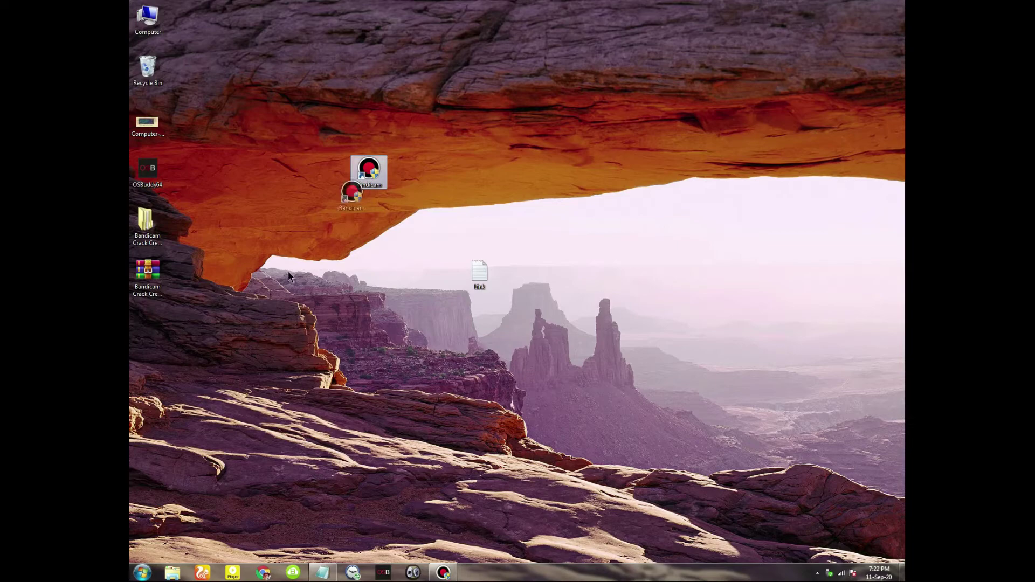
left_click_drag(288, 271, 164, 345)
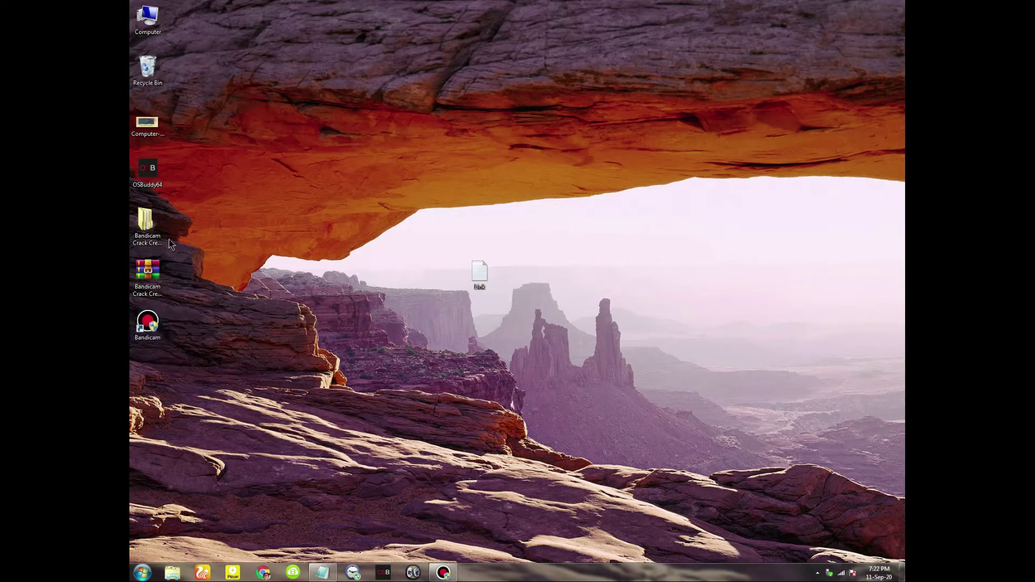
double_click(152, 233)
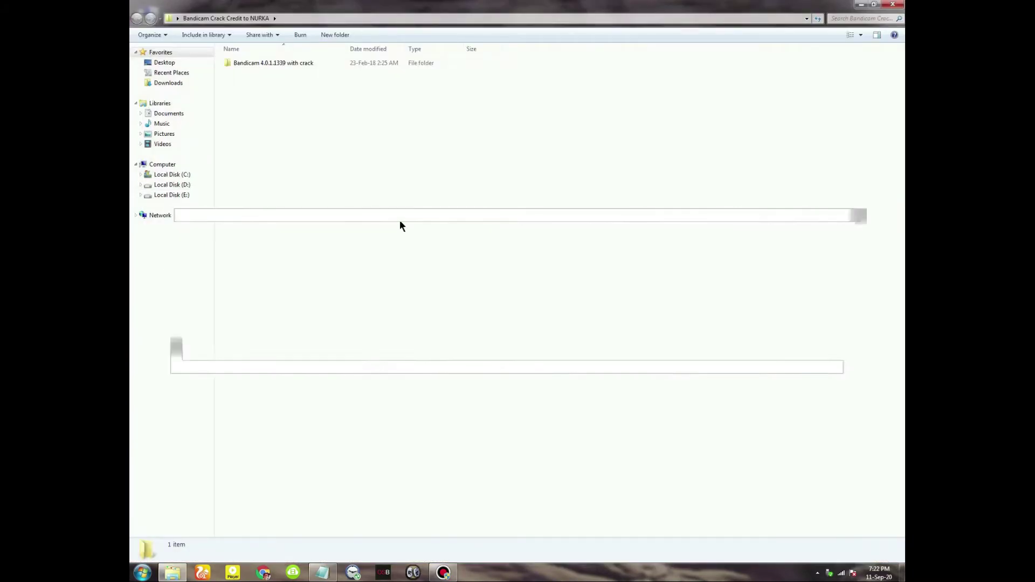
Check the hidden tray icons, minimize the folder, and search Start for 'samma' before dismissing it
left_click(818, 573)
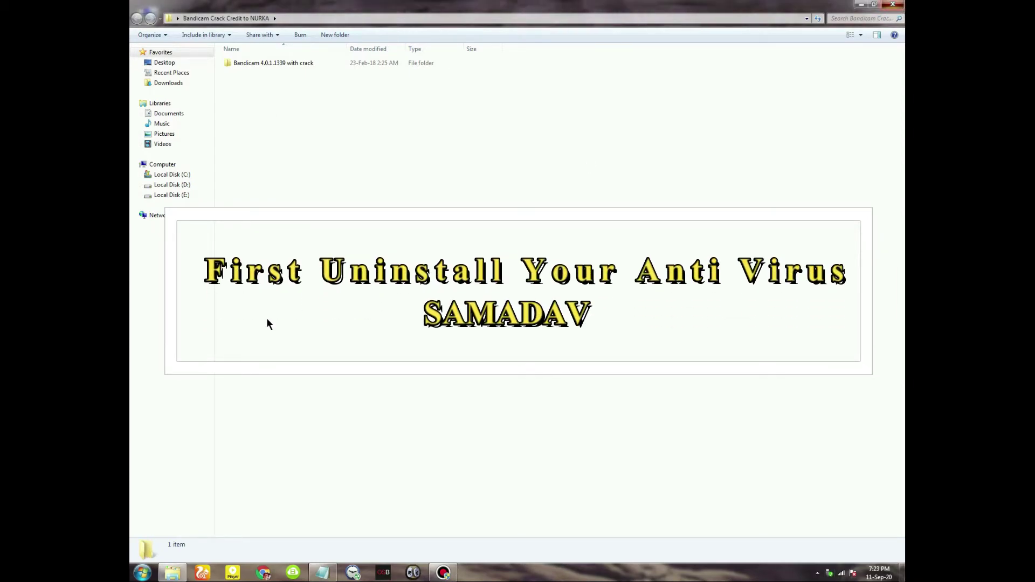
left_click(172, 572)
left_click(142, 573)
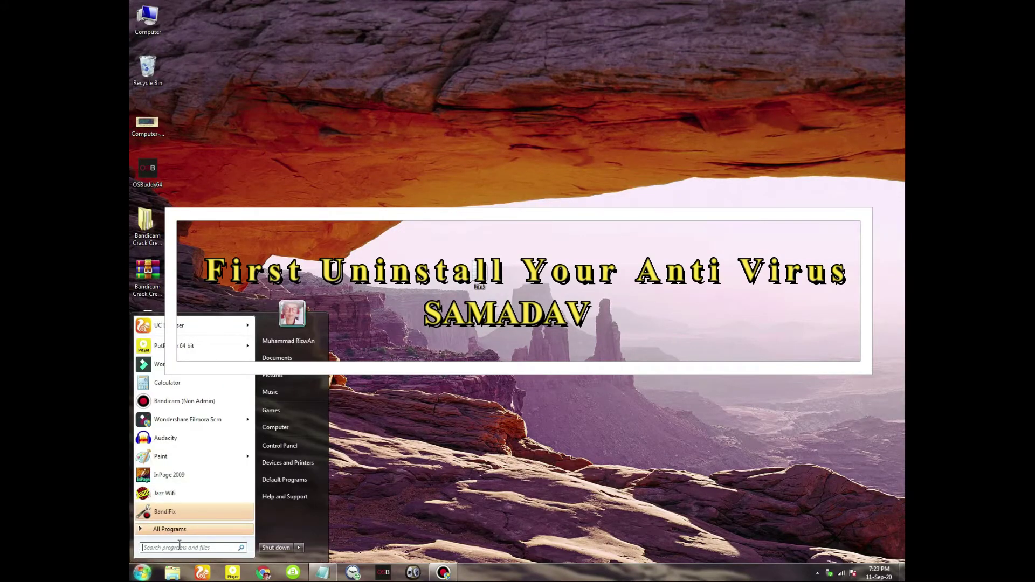
type("samma")
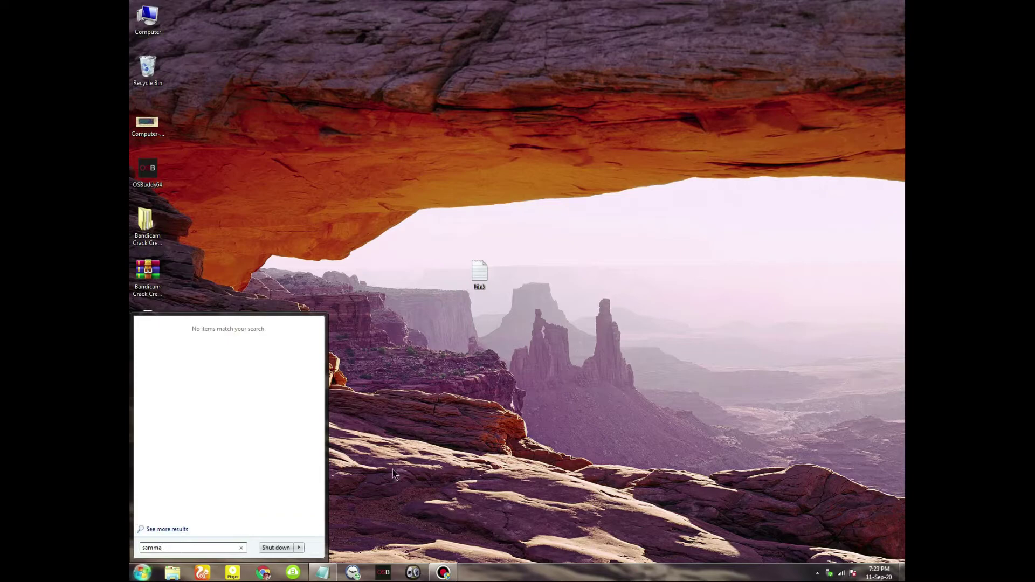
key("Escape")
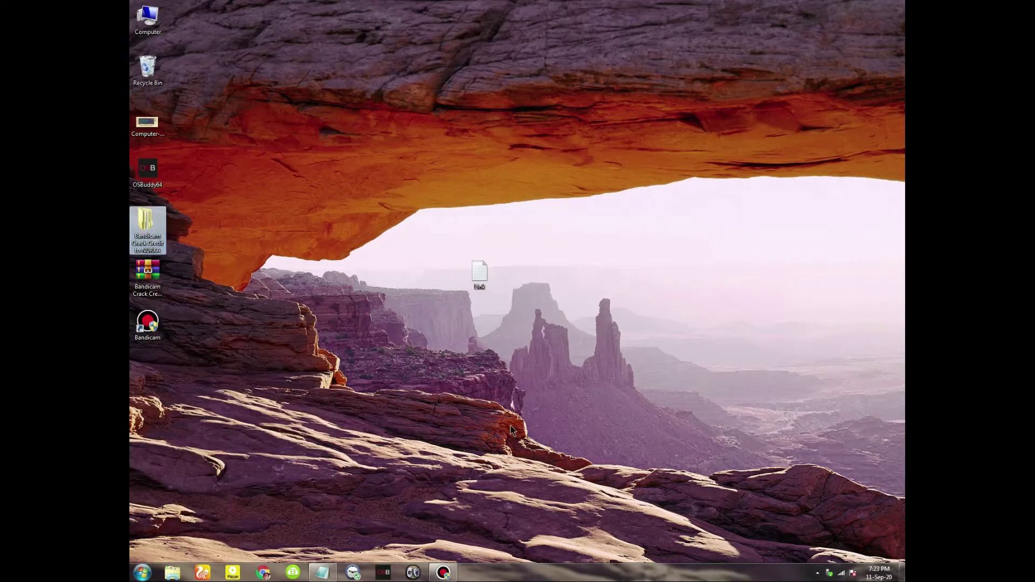
Copy the keymaker application from Bandicam.v2.1.2.740.Incl.Keymaker-MAZE, then minimize the folder window
double_click(145, 239)
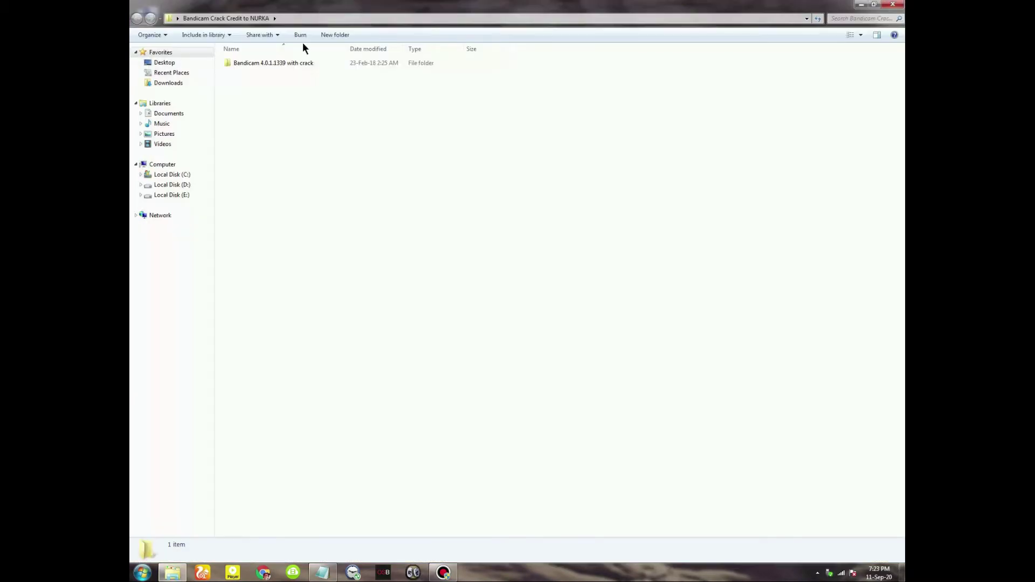
double_click(252, 63)
left_click(246, 64)
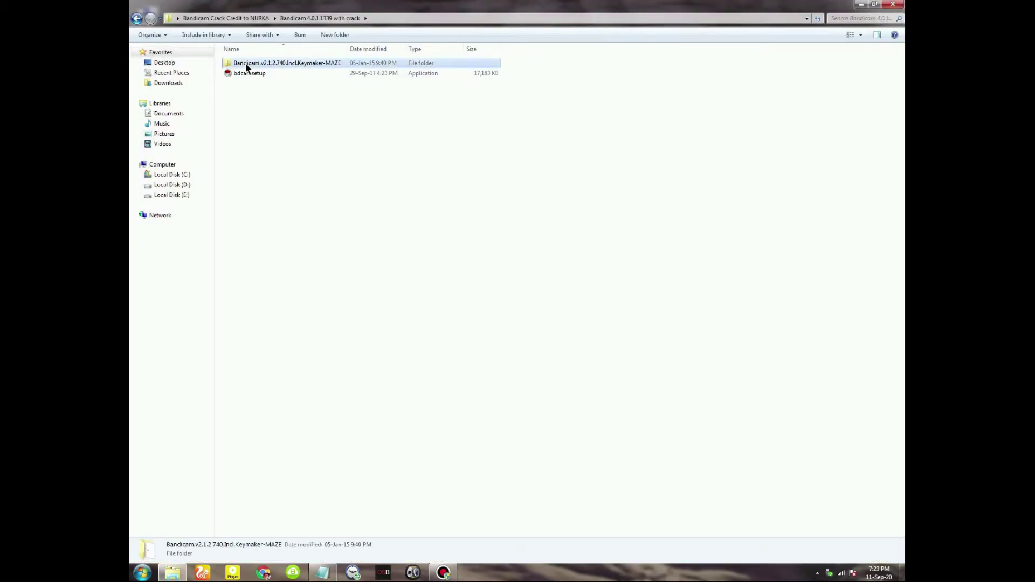
left_click(246, 65)
left_click(361, 61)
double_click(361, 61)
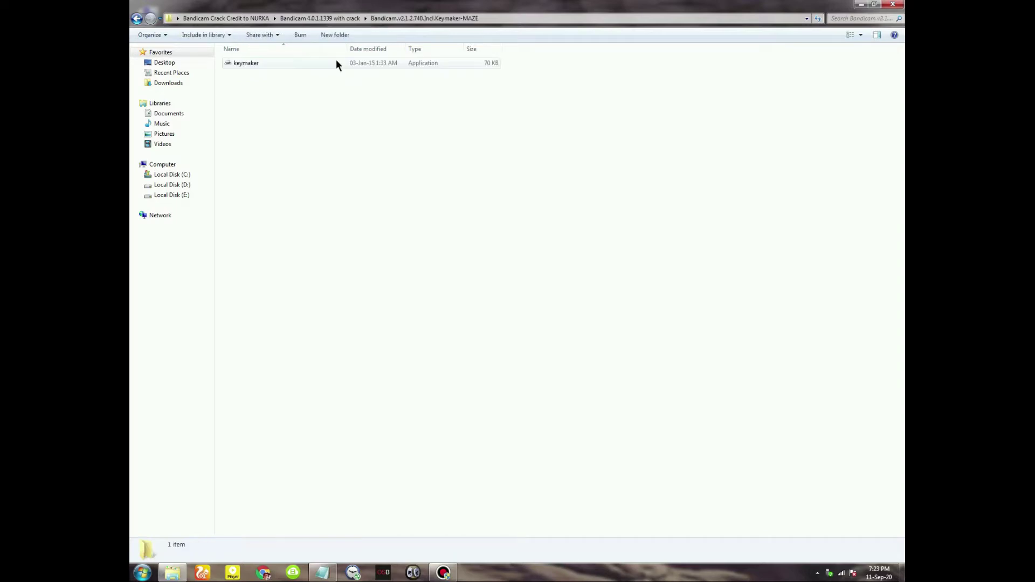
left_click(250, 63)
right_click(251, 64)
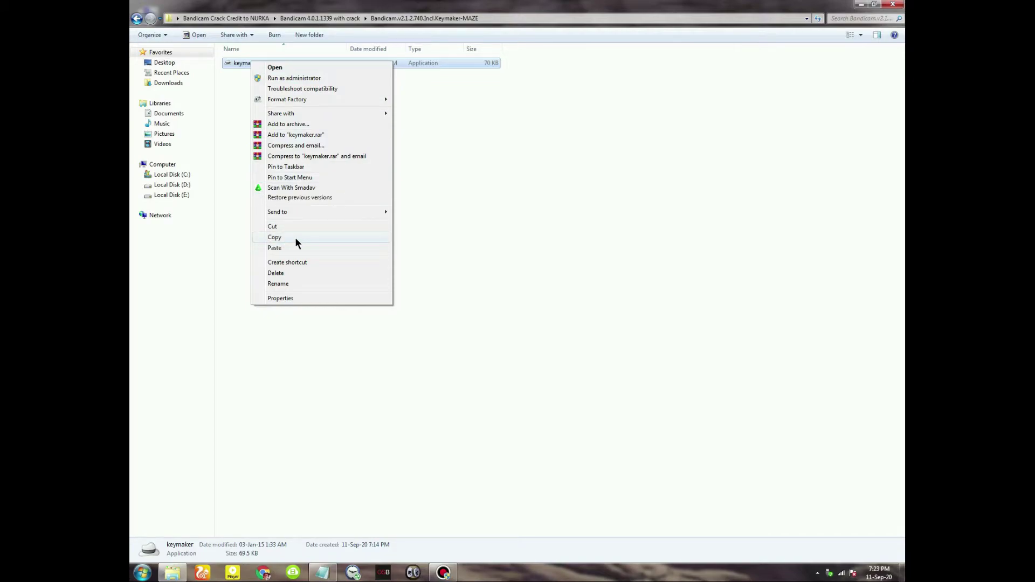
left_click(295, 237)
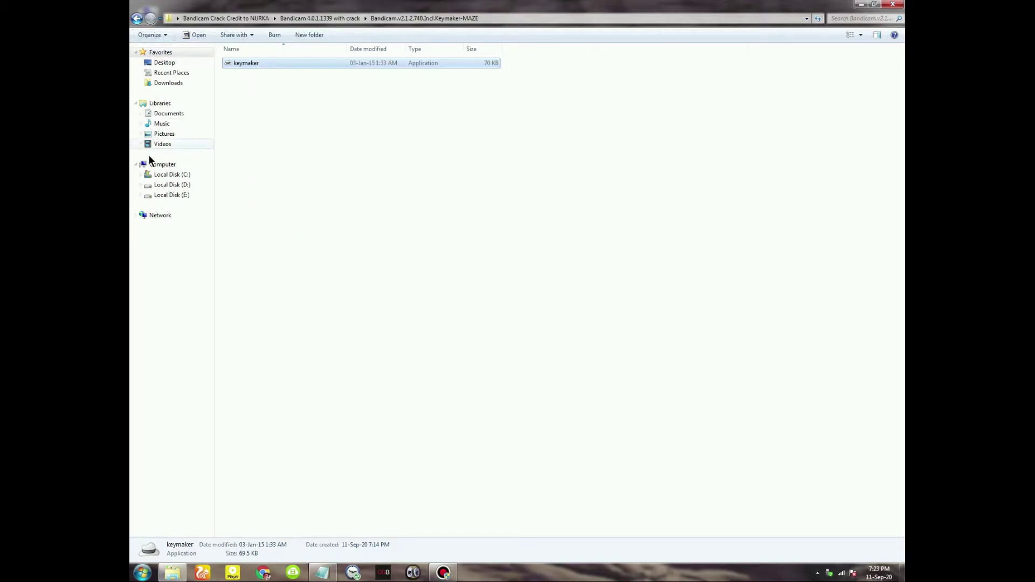
key("super+d")
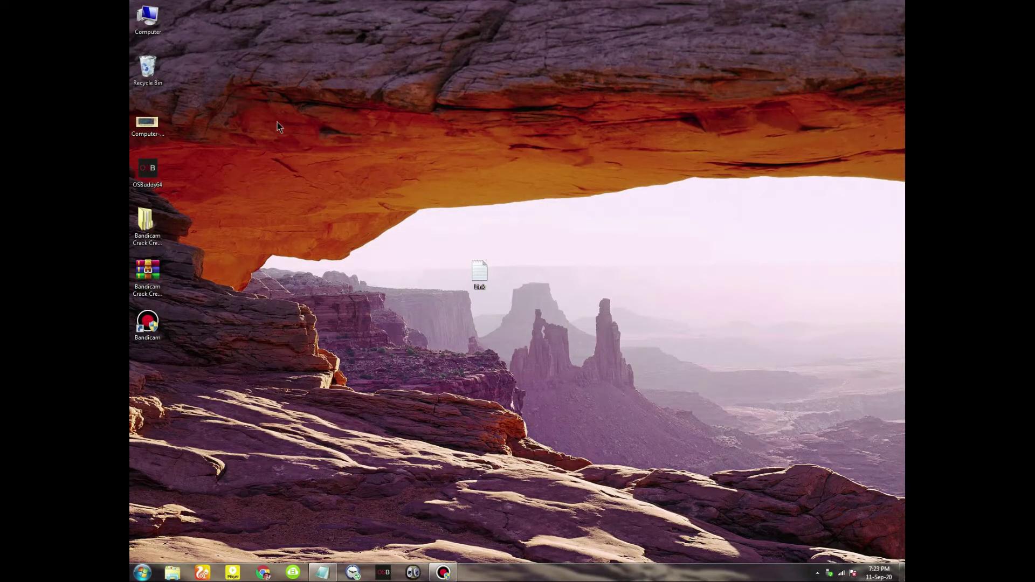
Refresh the desktop from its context menu
right_click(277, 123)
right_click(298, 146)
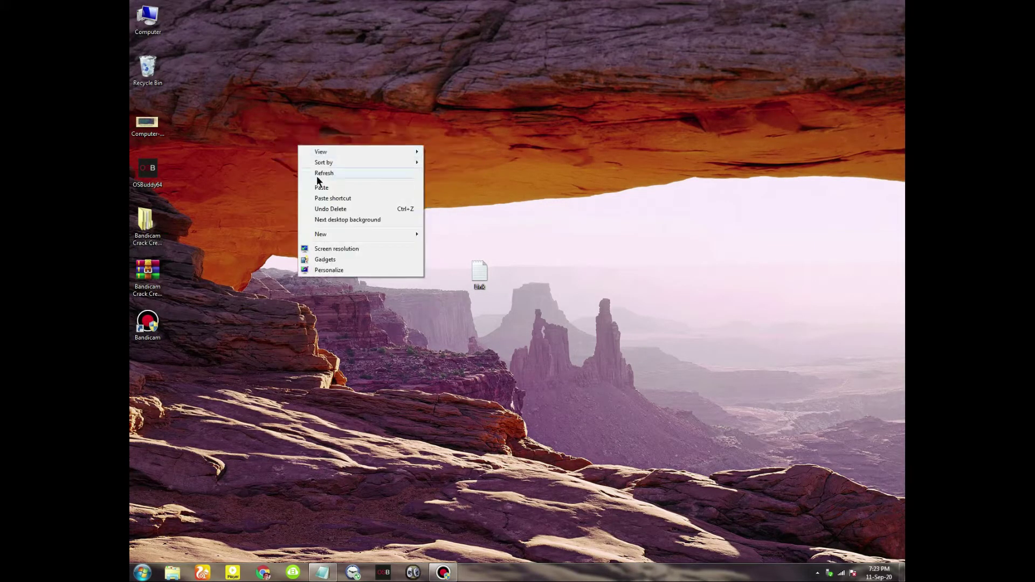
left_click(313, 173)
Move the Bandicam shortcut toward the centre and open its file location in Program Files (x86)
right_click(141, 319)
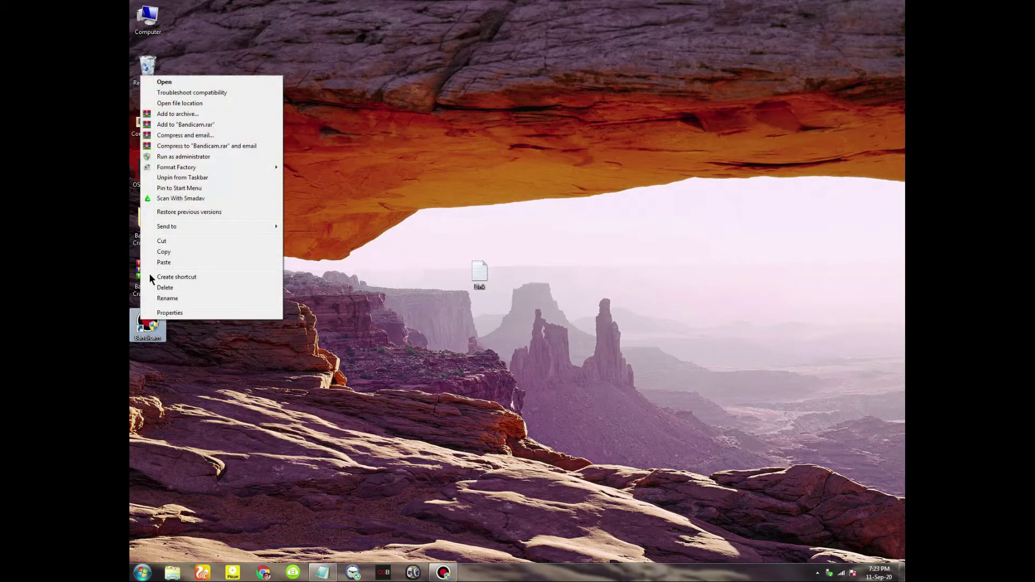
left_click(188, 105)
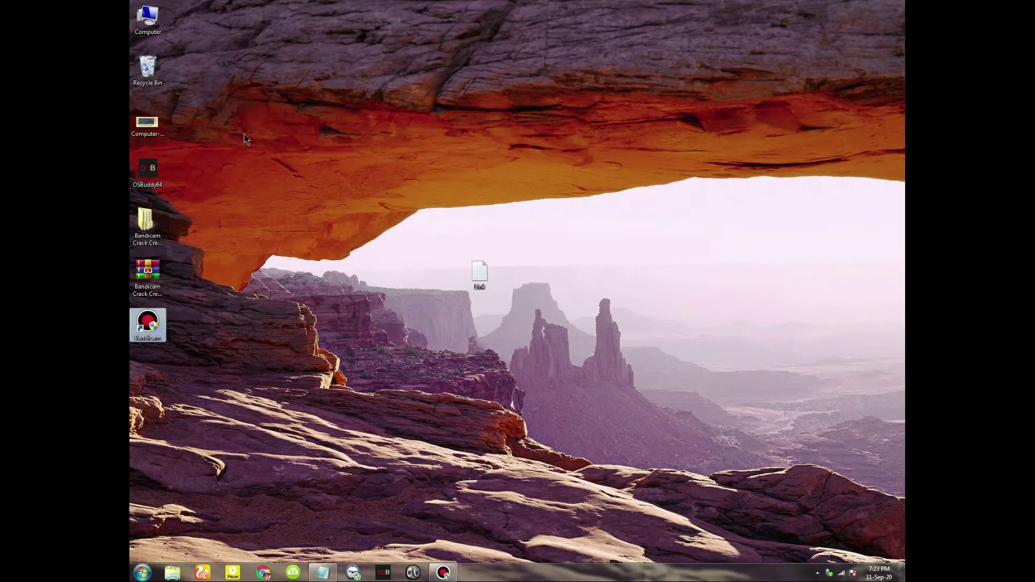
left_click_drag(147, 323, 370, 222)
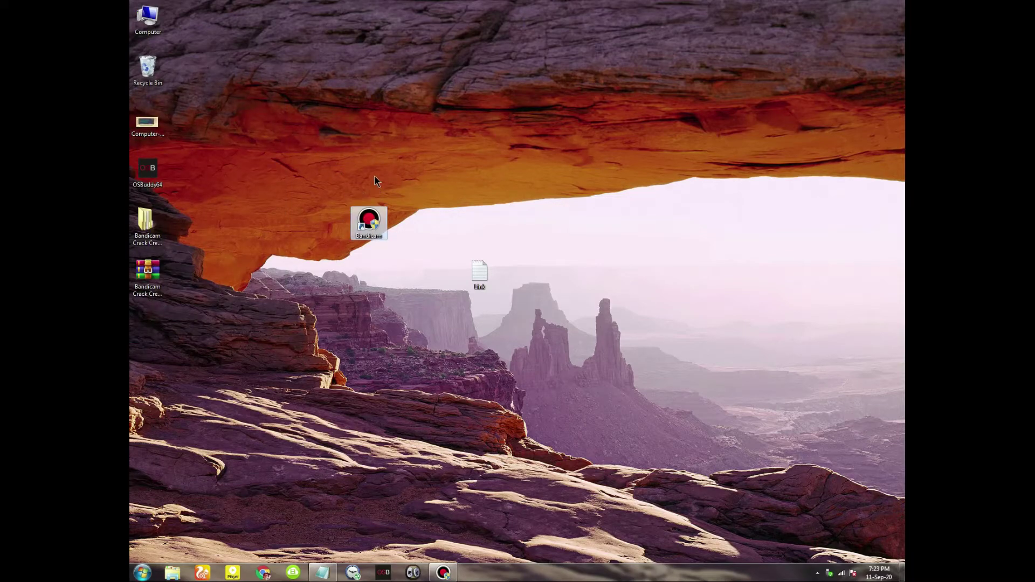
right_click(365, 215)
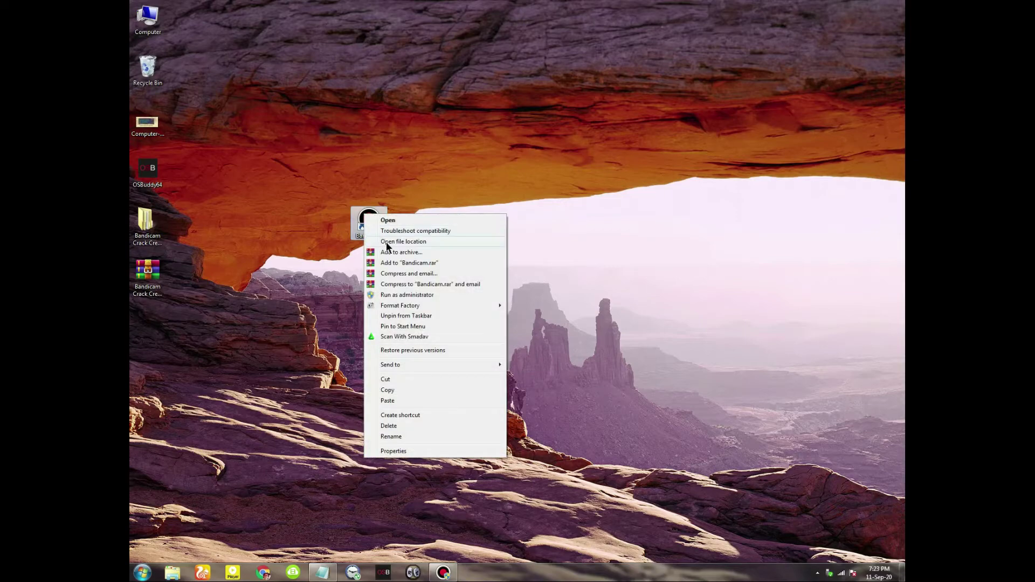
left_click(391, 242)
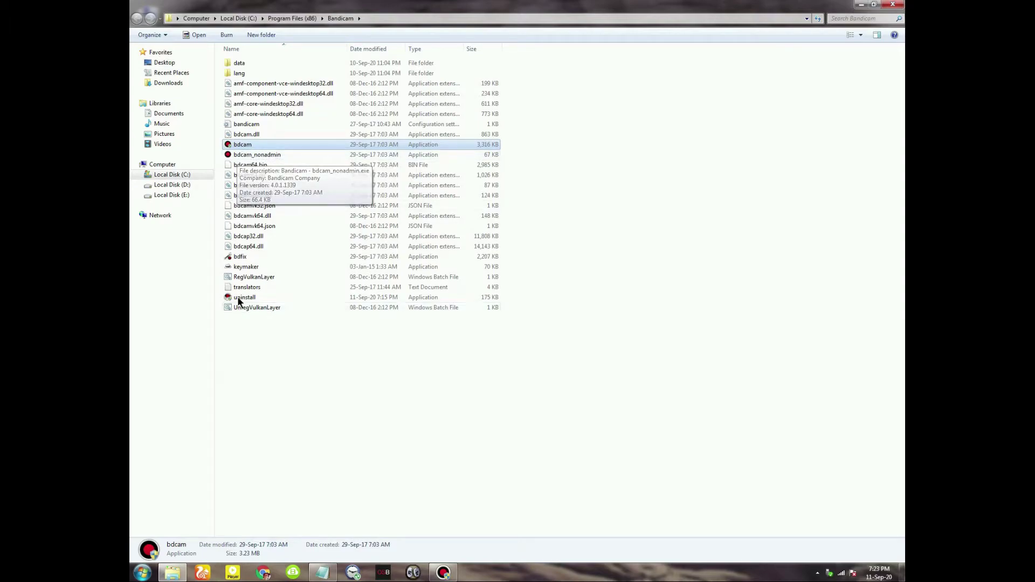
Paste keymaker into the Bandicam program folder, replacing the existing copy with administrator permission
right_click(533, 104)
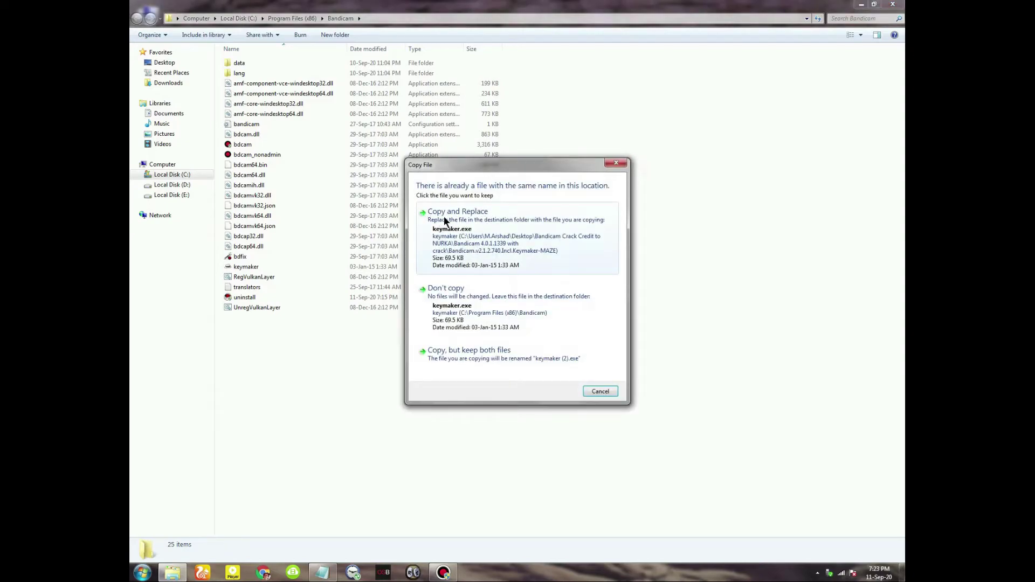
left_click(475, 217)
left_click(505, 326)
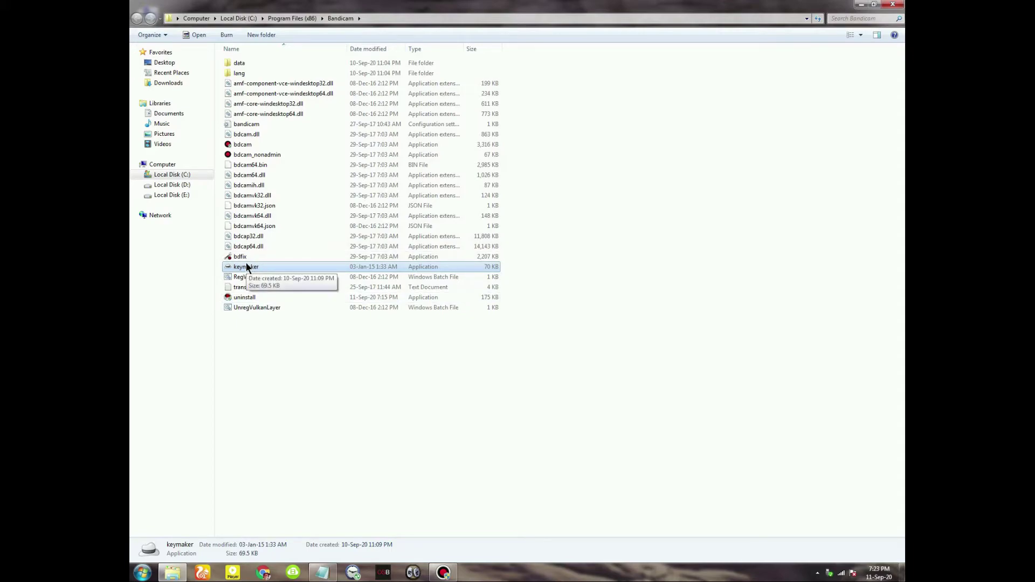
Toggle the Ctrl+Shift+D shortcut and drag across the area near the keymaker file
key("ctrl+shift+d")
left_click_drag(220, 261, 333, 272)
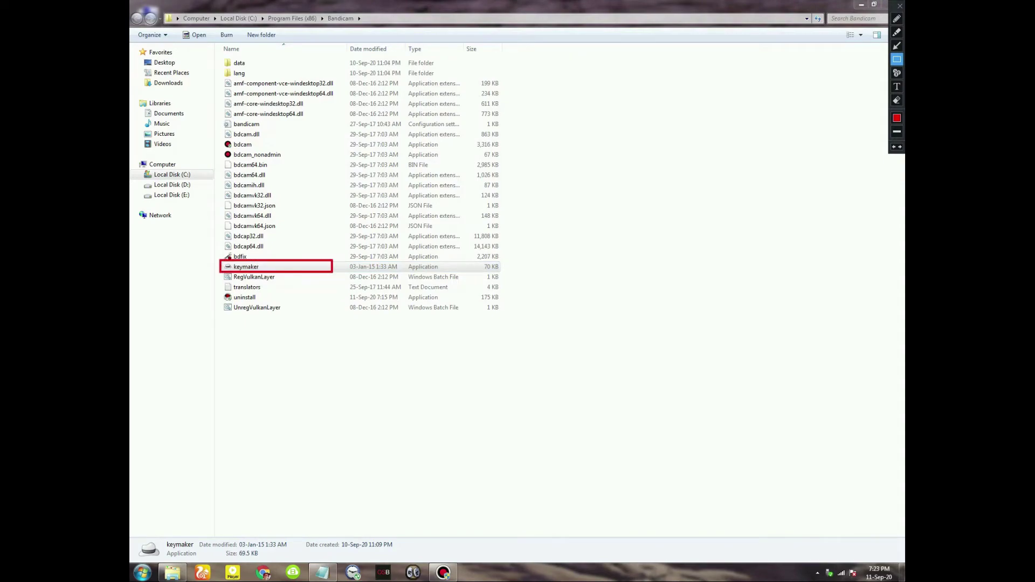
key("ctrl+shift+d")
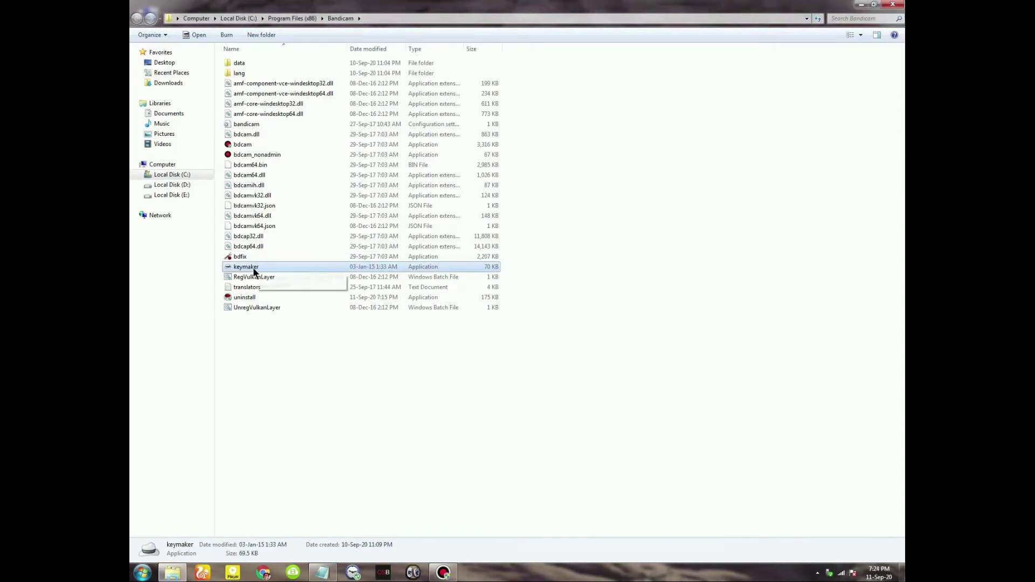
Run keymaker as administrator, enter an e-mail address, and submit it to register Bandicam
right_click(250, 271)
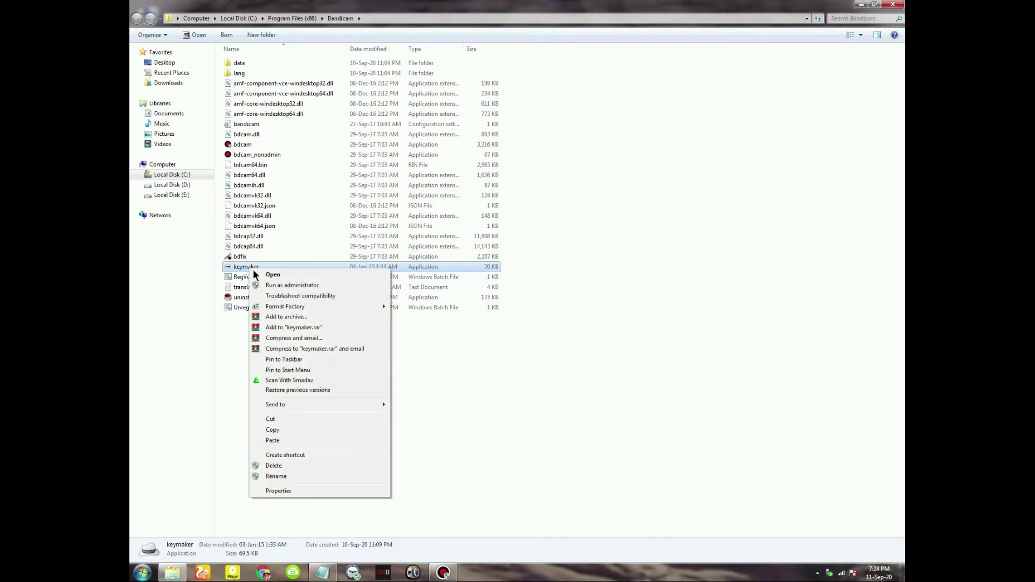
left_click(286, 287)
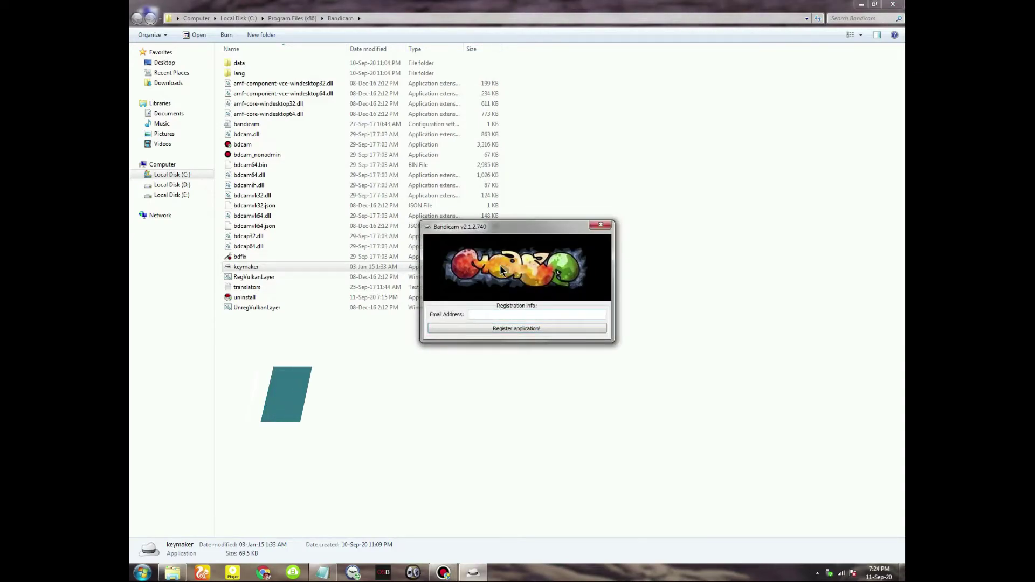
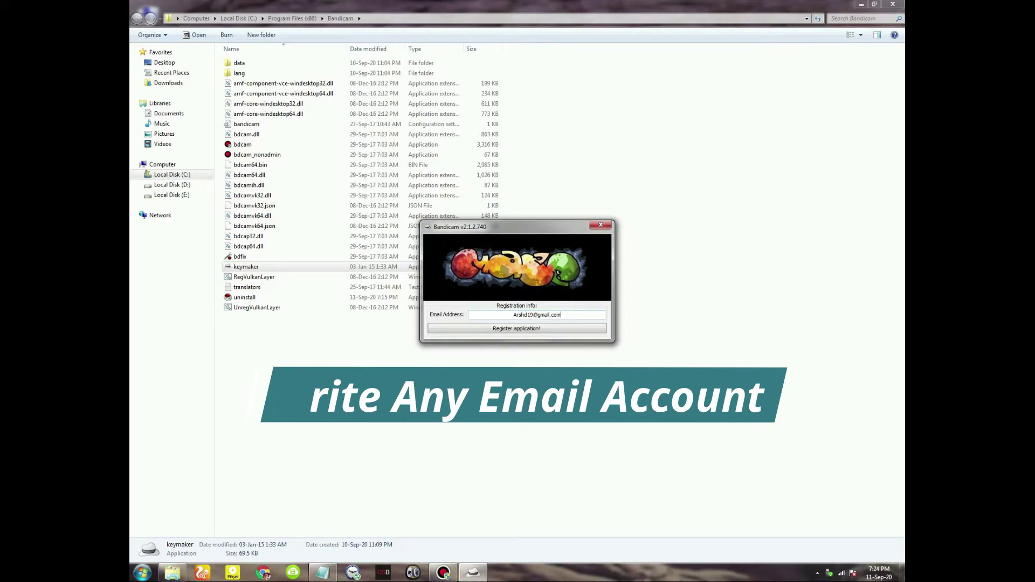
left_click(541, 328)
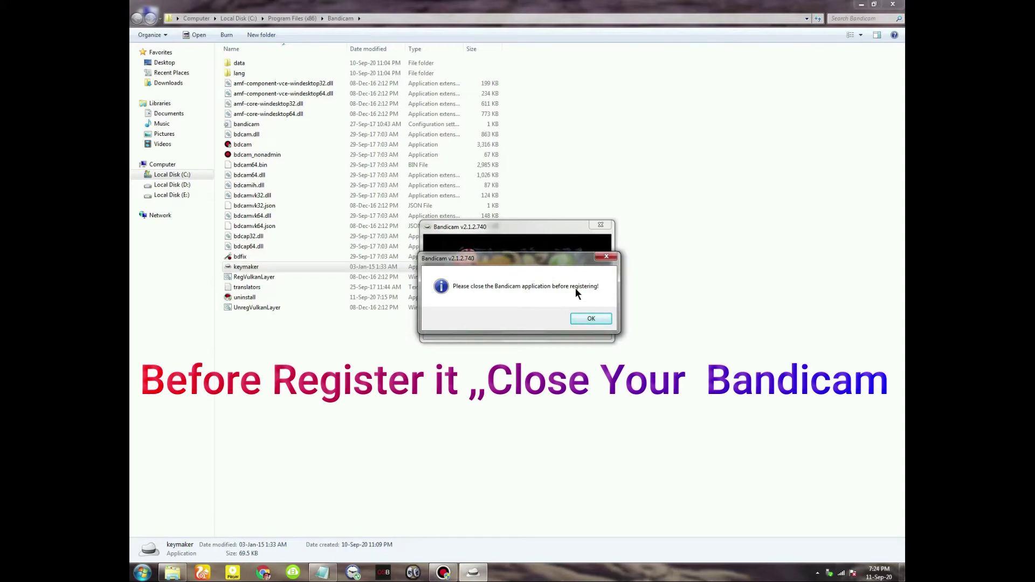
Dismiss the warning, close the running Bandicam from the taskbar, then retry the registration
left_click(591, 319)
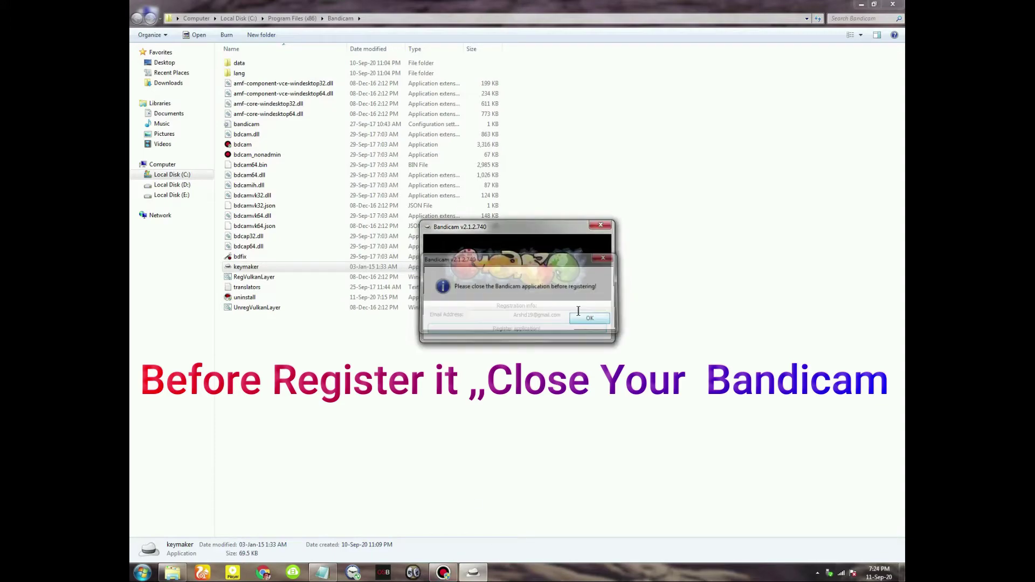
right_click(452, 576)
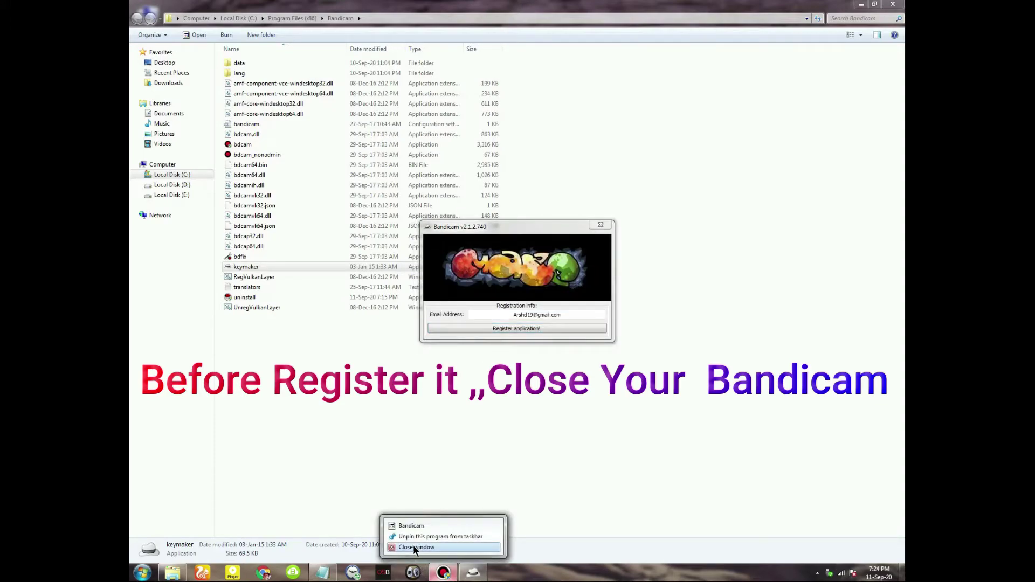
left_click(415, 547)
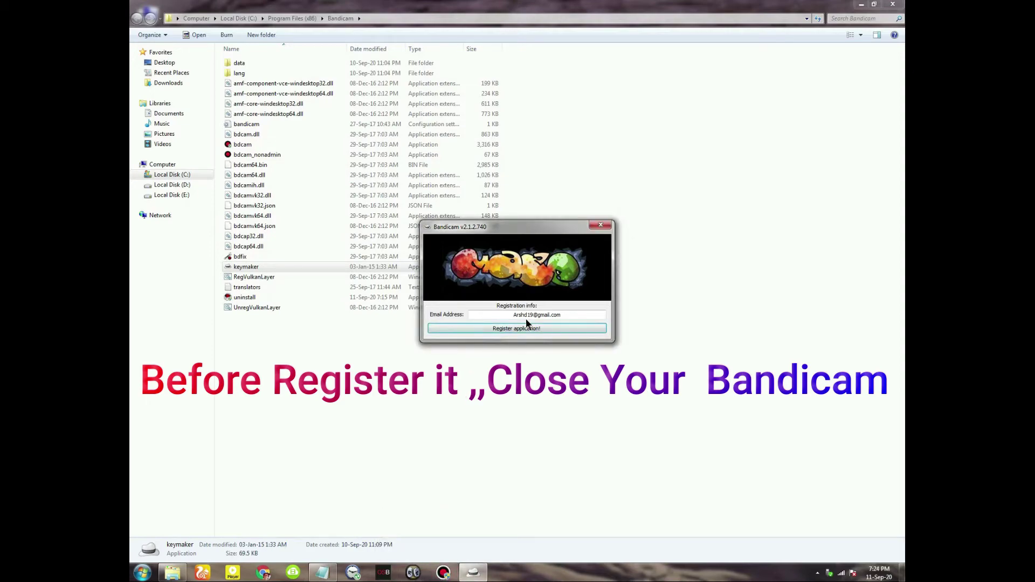
left_click(511, 328)
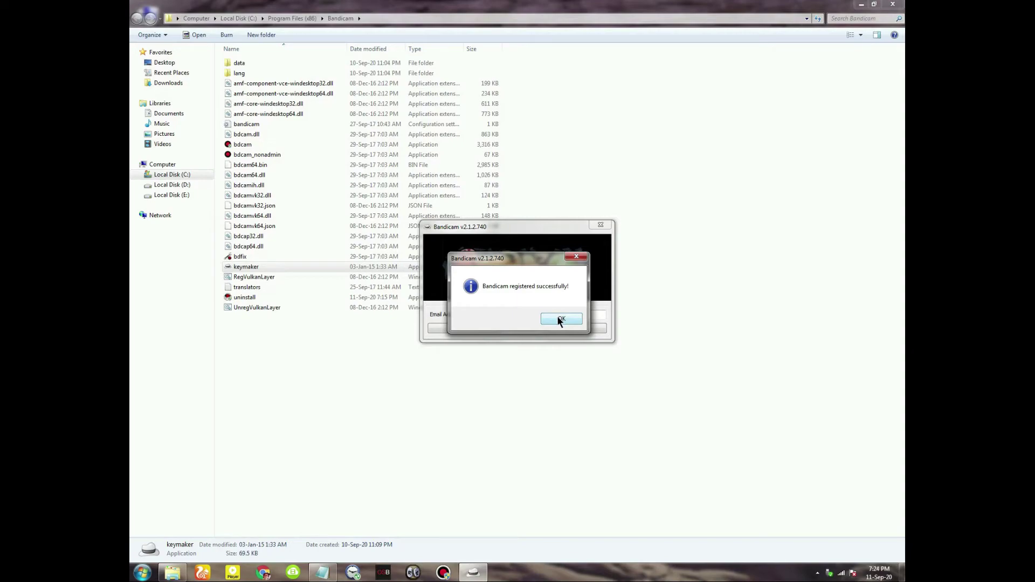
Acknowledge the registration success, then close the keymaker and the Bandicam folder window
left_click(559, 318)
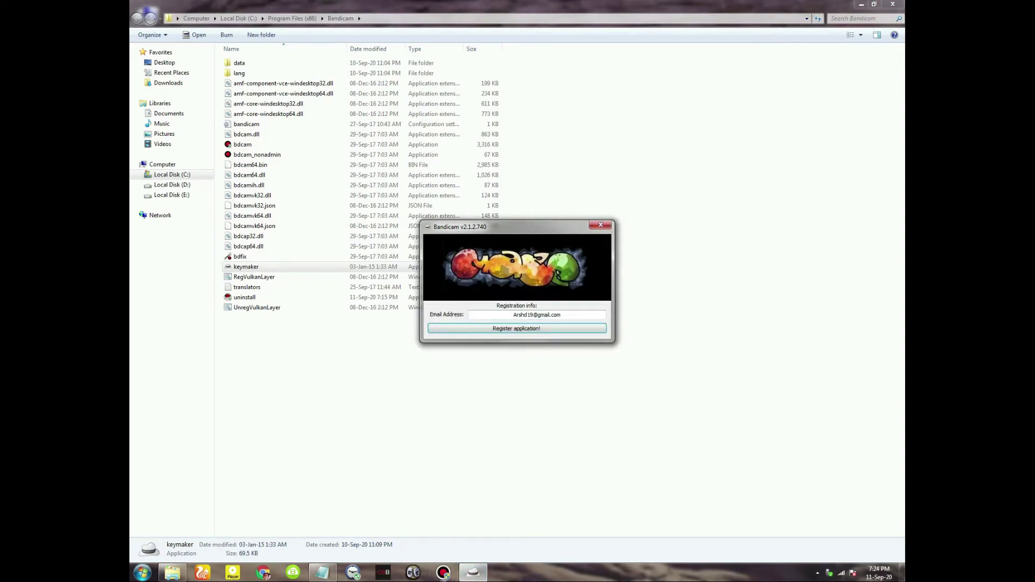
left_click(818, 572)
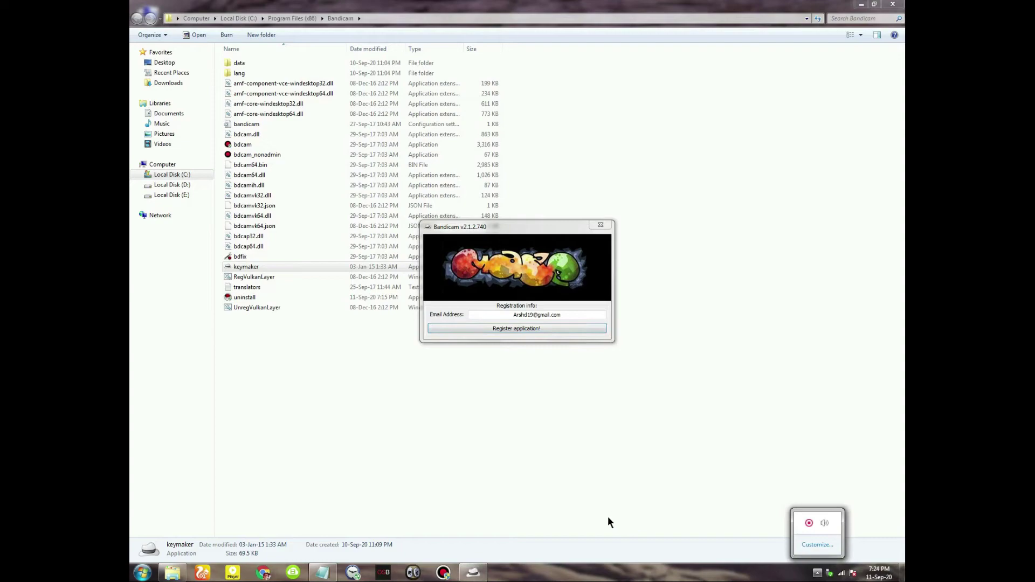
left_click(528, 448)
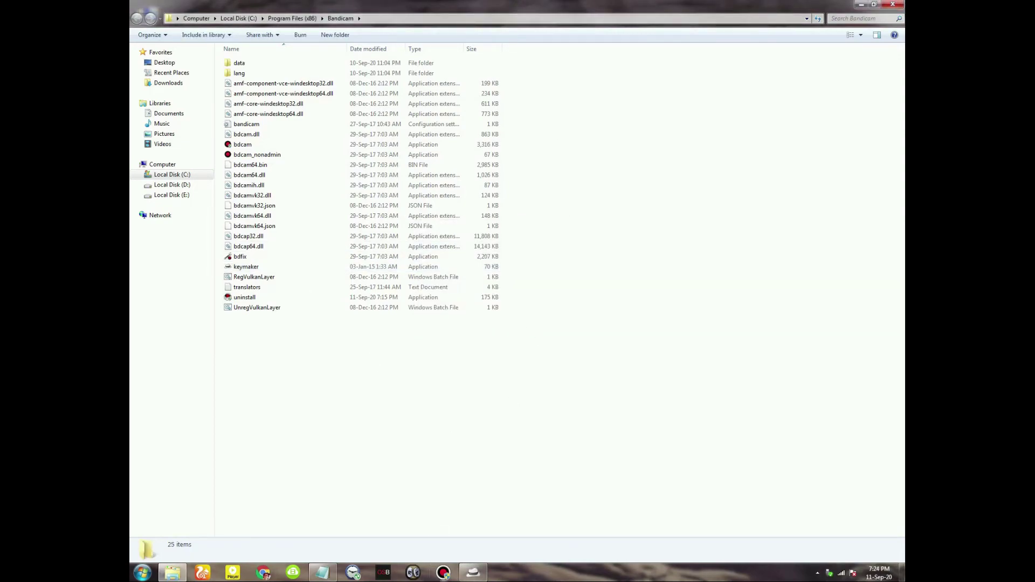
left_click(473, 573)
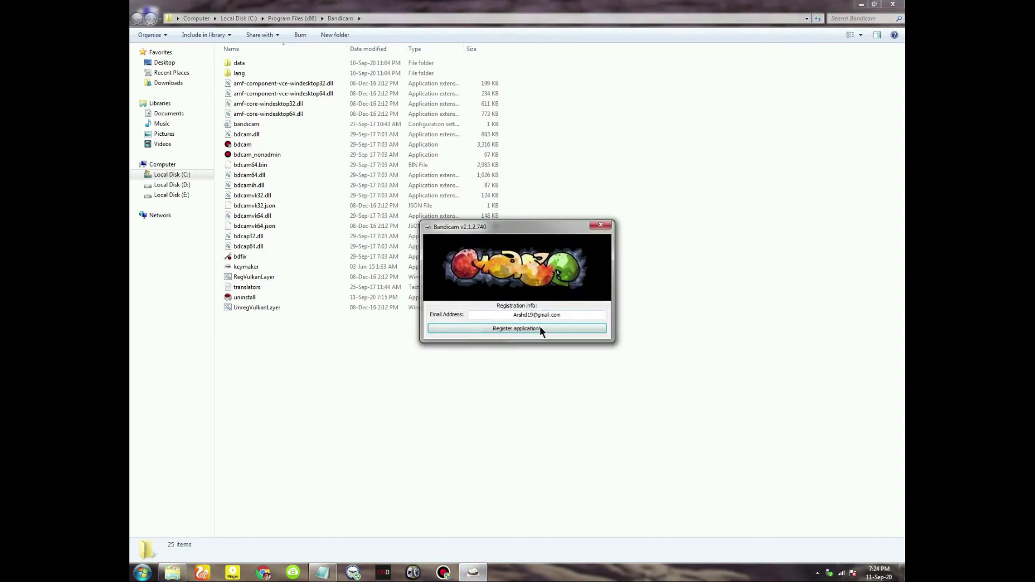
left_click(600, 225)
left_click(893, 4)
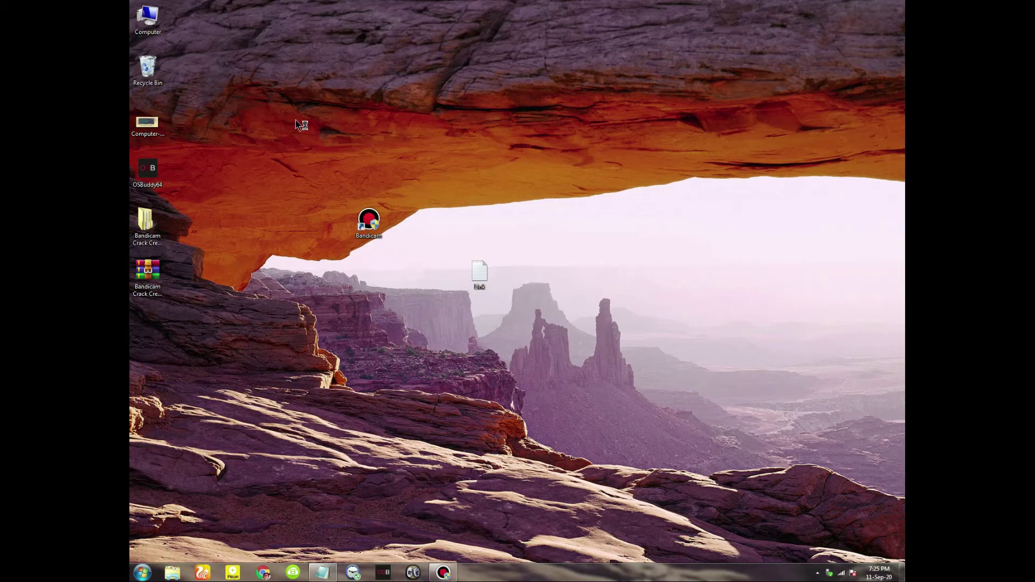
Launch Bandicam, move its shortcut back to the left icon column, and refresh the desktop twice
double_click(367, 226)
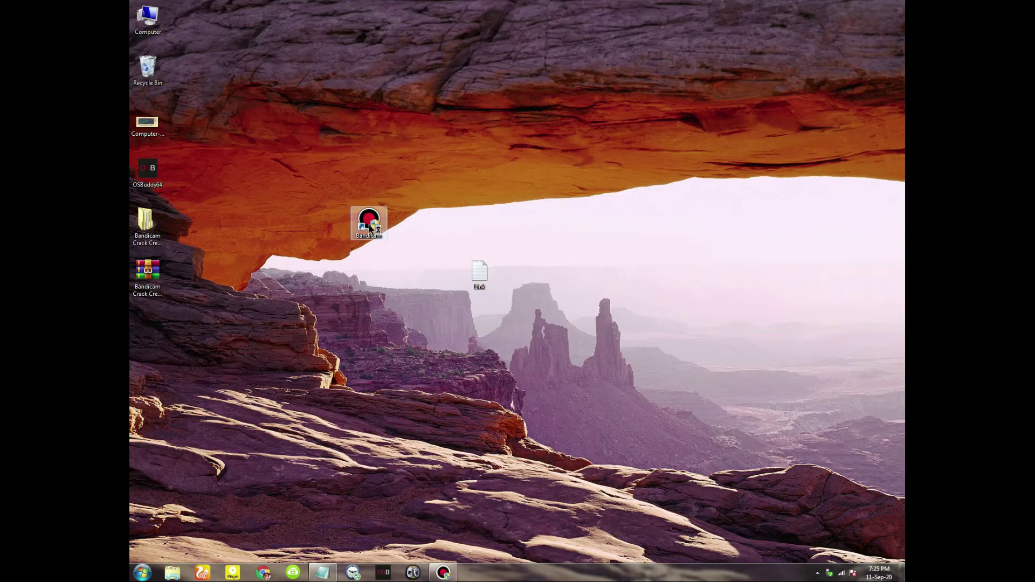
left_click_drag(371, 226, 191, 303)
right_click(250, 180)
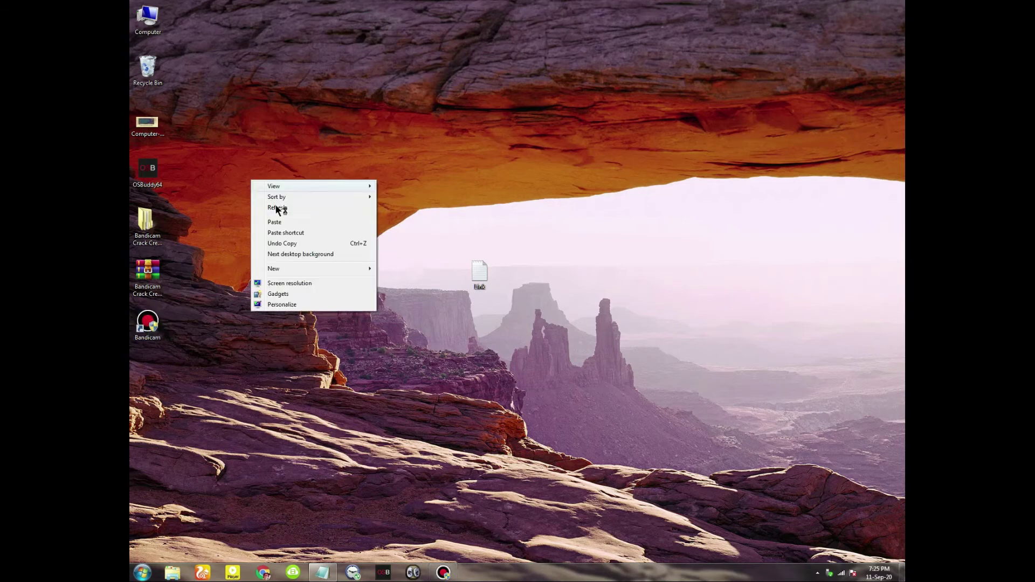
left_click(304, 208)
right_click(282, 175)
left_click(300, 202)
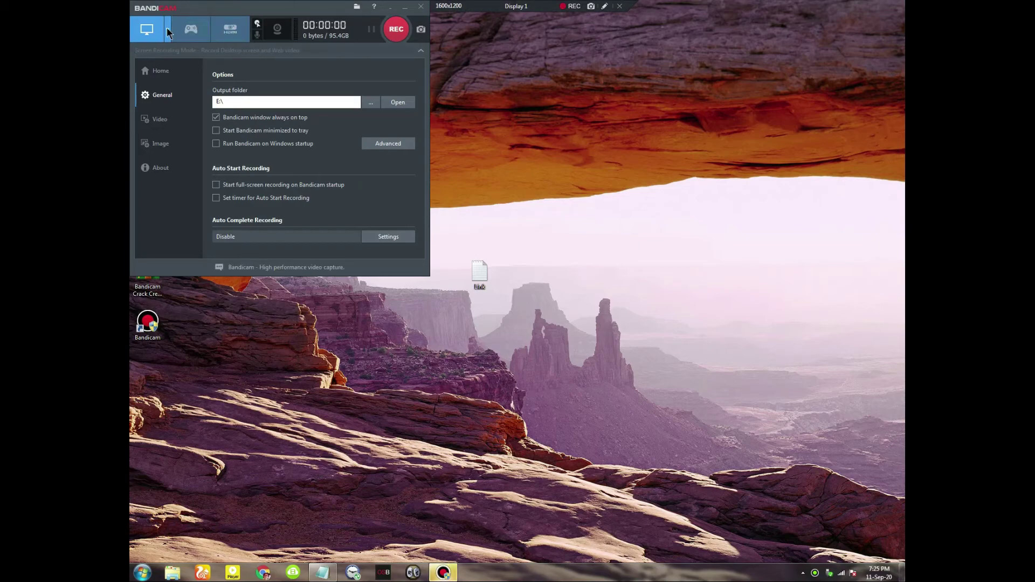
Choose the 768x534 rectangle capture mode and move the capture area up and left
left_click(166, 28)
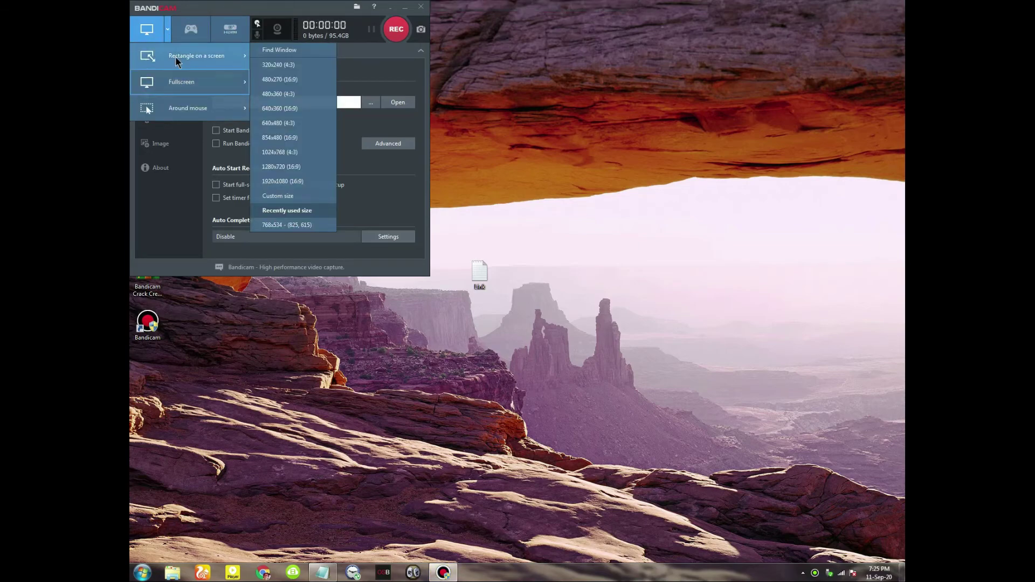
left_click(176, 56)
left_click_drag(727, 299, 638, 186)
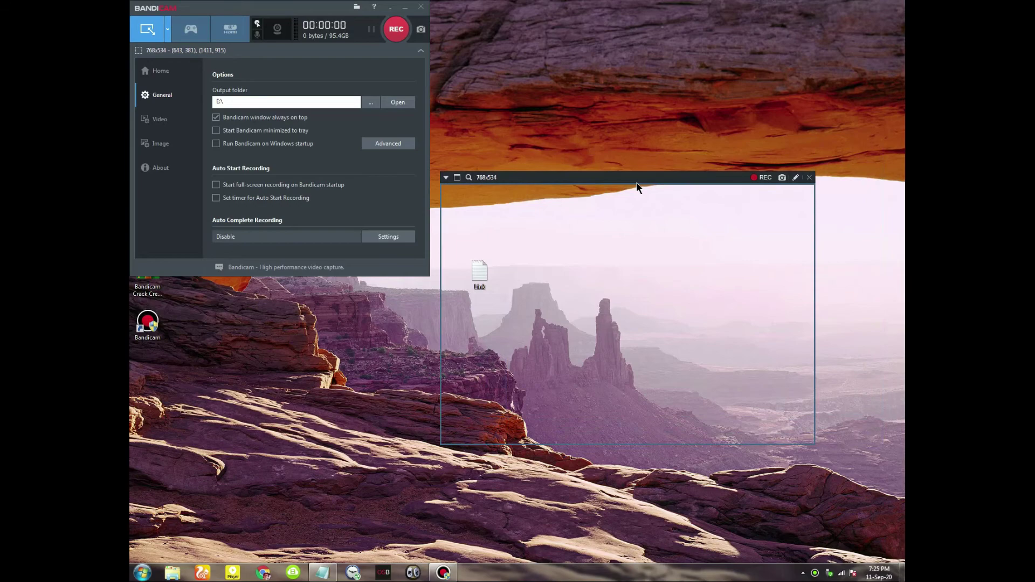
Record a brief test clip while refreshing the desktop, stop it, and close Bandicam
left_click(389, 29)
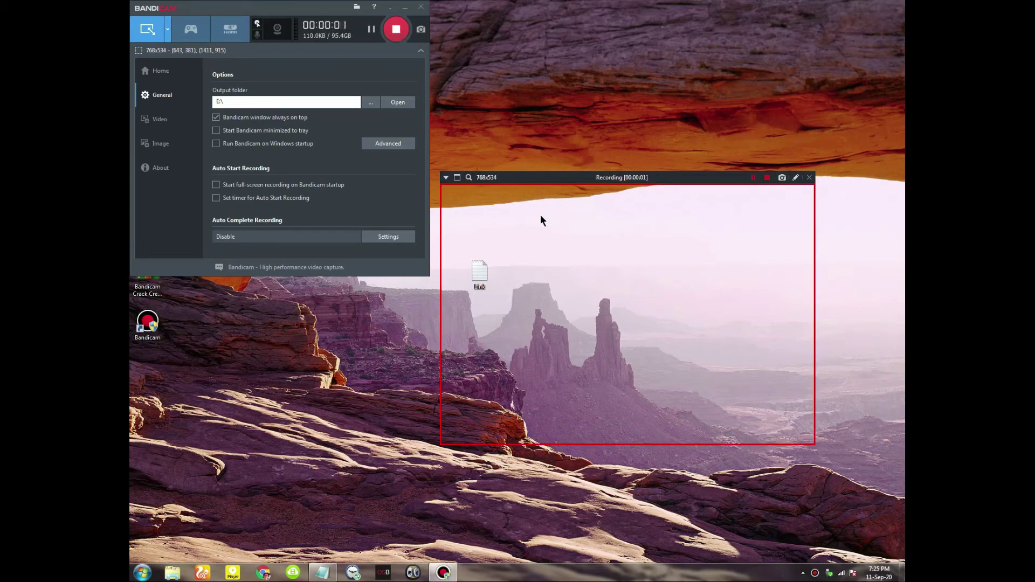
right_click(545, 225)
left_click(565, 256)
left_click(397, 29)
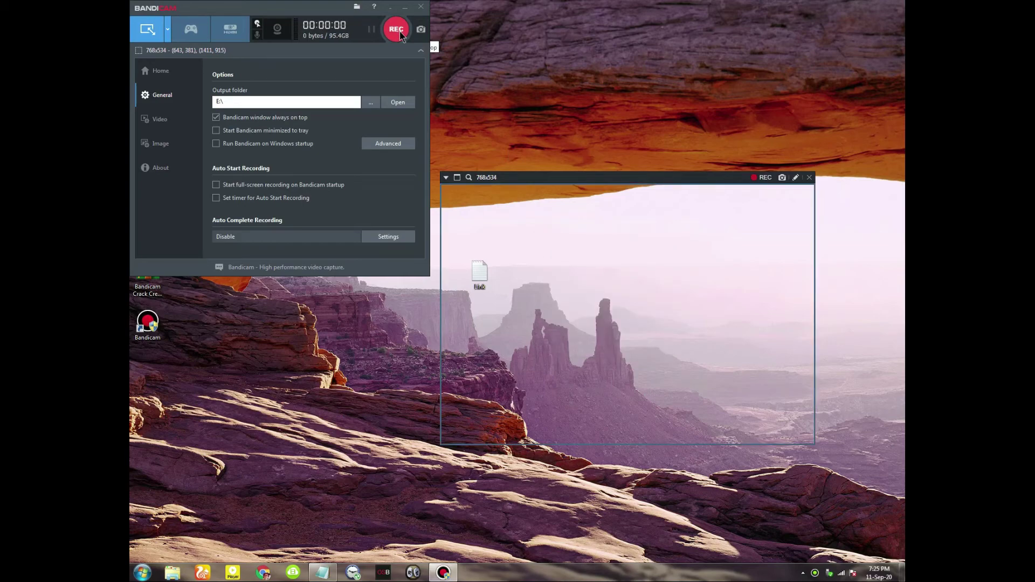
left_click(421, 7)
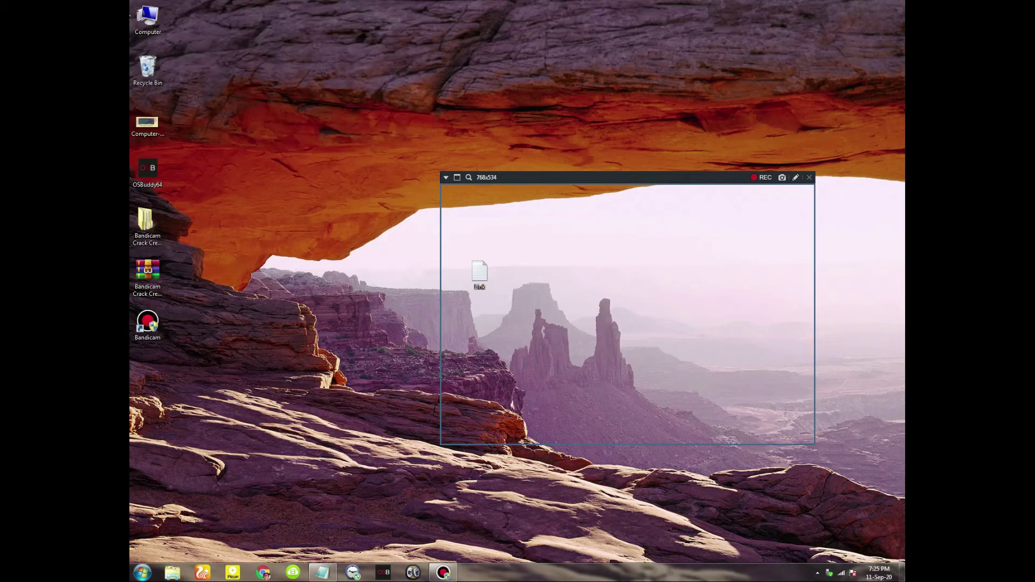
Play the bandicam AVI recording from Local Disk (E:), then close the player and the window
double_click(145, 17)
left_click(542, 78)
double_click(542, 78)
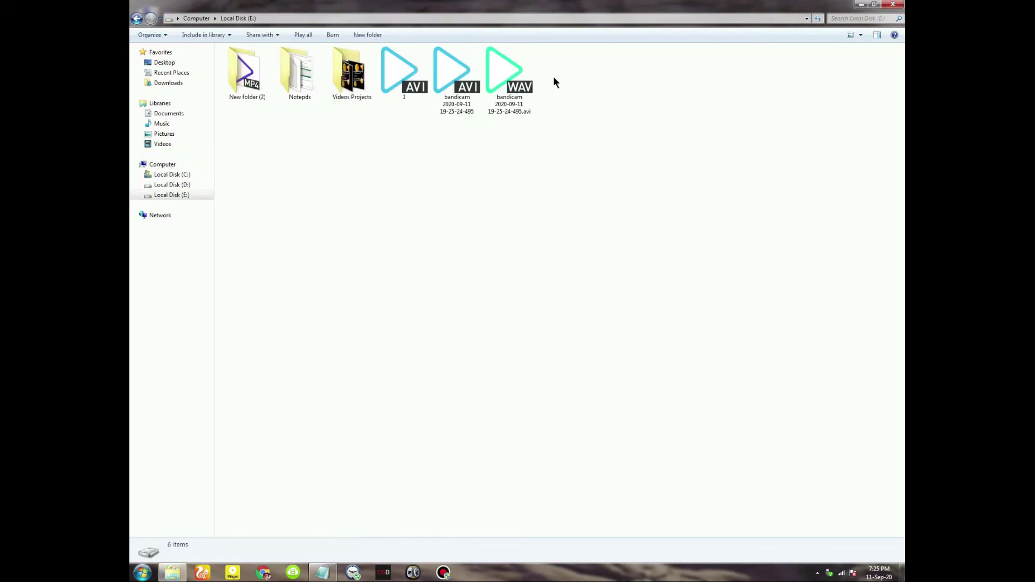
left_click(513, 81)
left_click(449, 86)
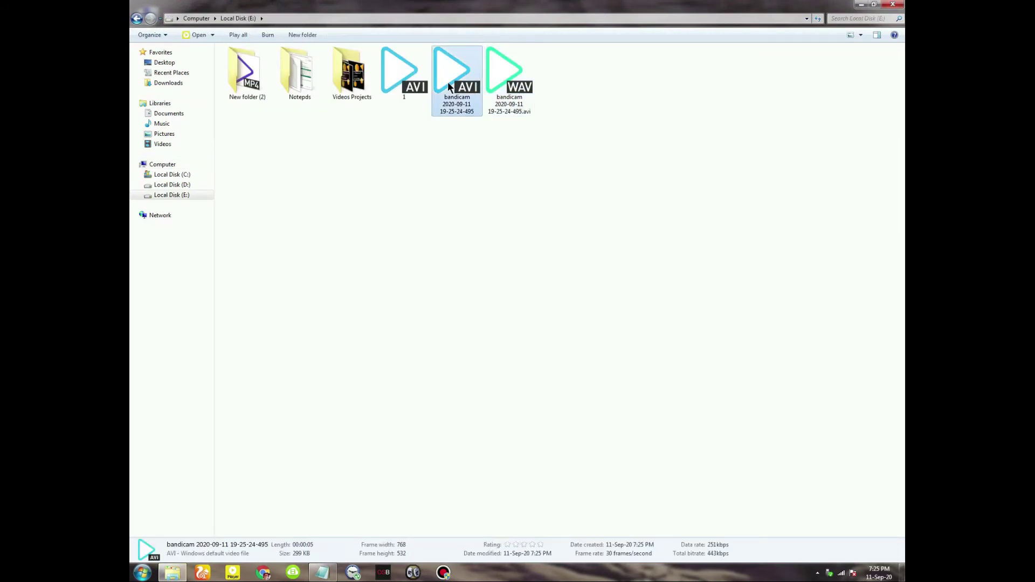
double_click(447, 86)
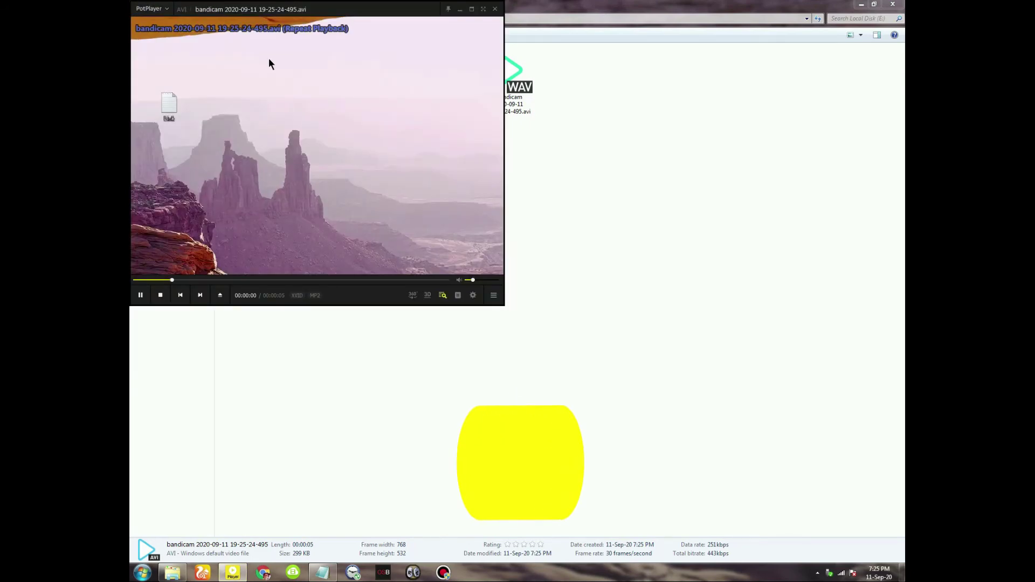
scroll(348, 111, "up", 3)
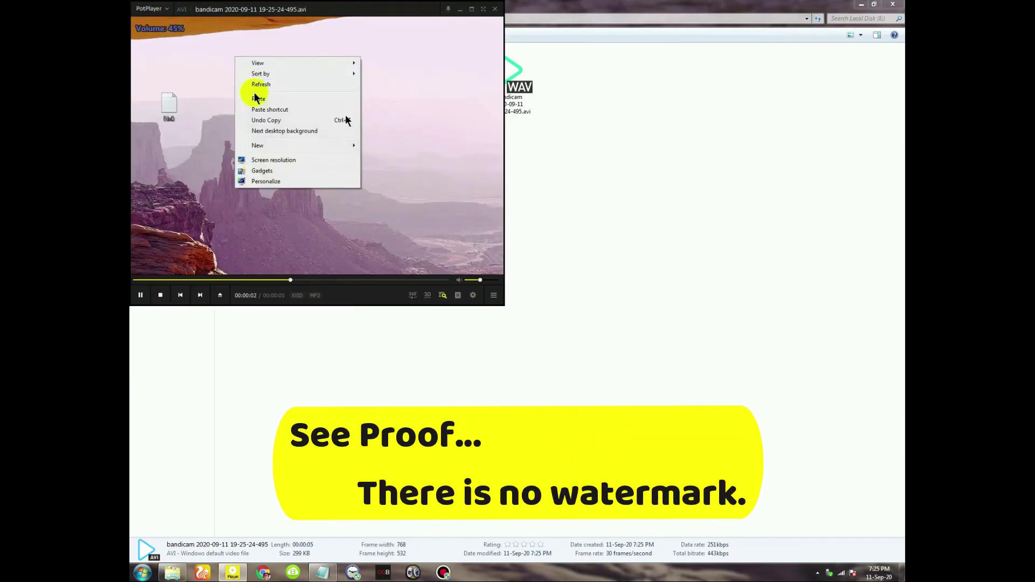
scroll(347, 113, "up", 4)
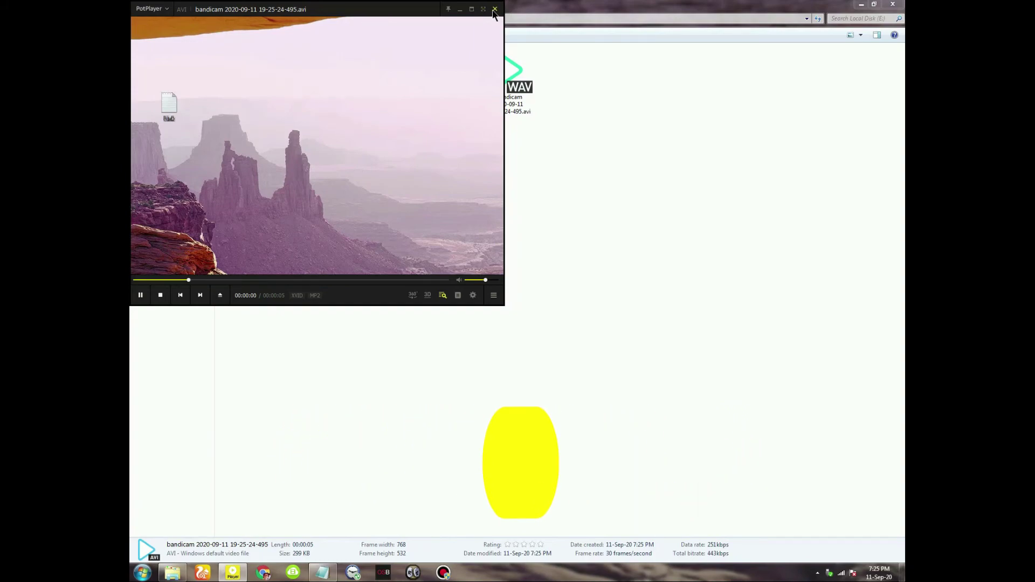
left_click(494, 9)
left_click(893, 5)
Refresh the desktop, close the Link note, and start a new blank Notepad document
right_click(364, 123)
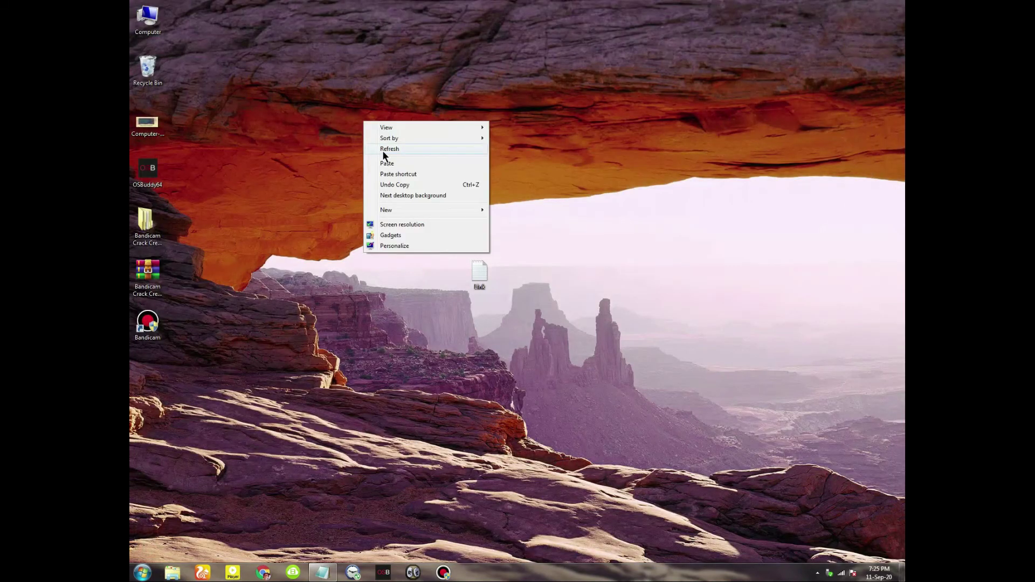
left_click(384, 149)
left_click(326, 570)
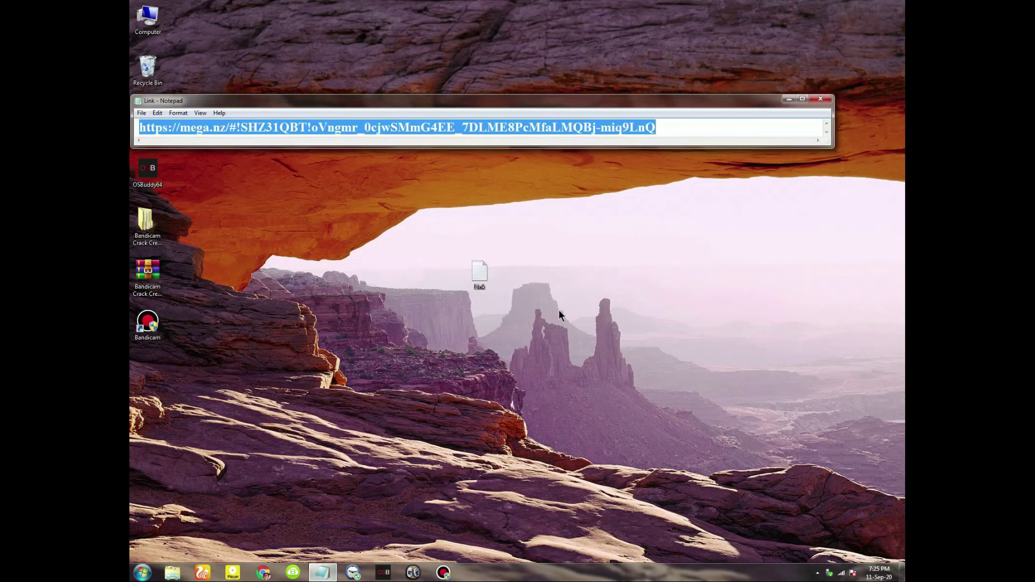
left_click(820, 99)
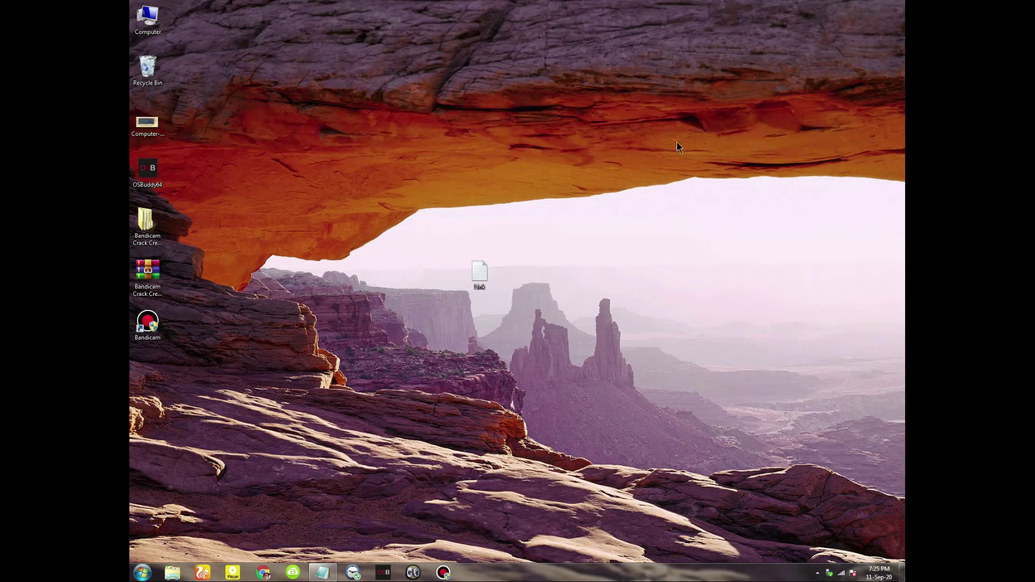
left_click(328, 575)
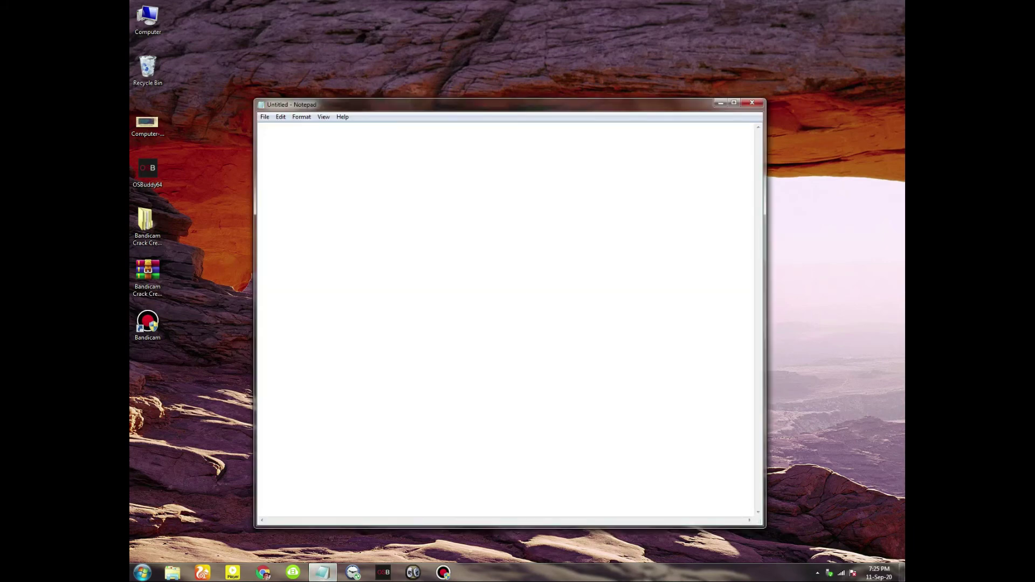
Write 'So Friends we register bandicam', 'Successfully..........' and 'Thanks for Watching....' on separate lines
type("So Friends")
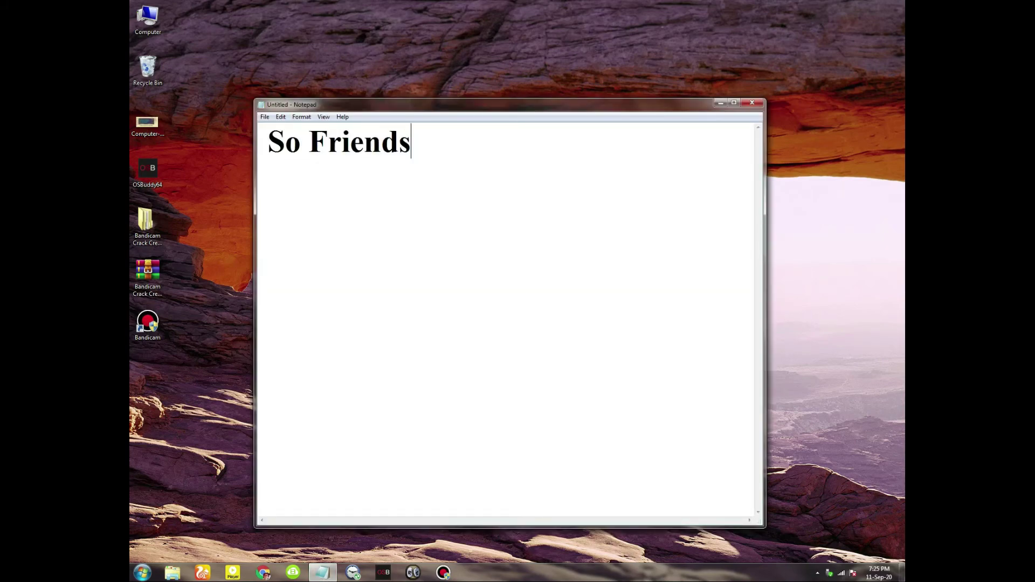
type(" we re")
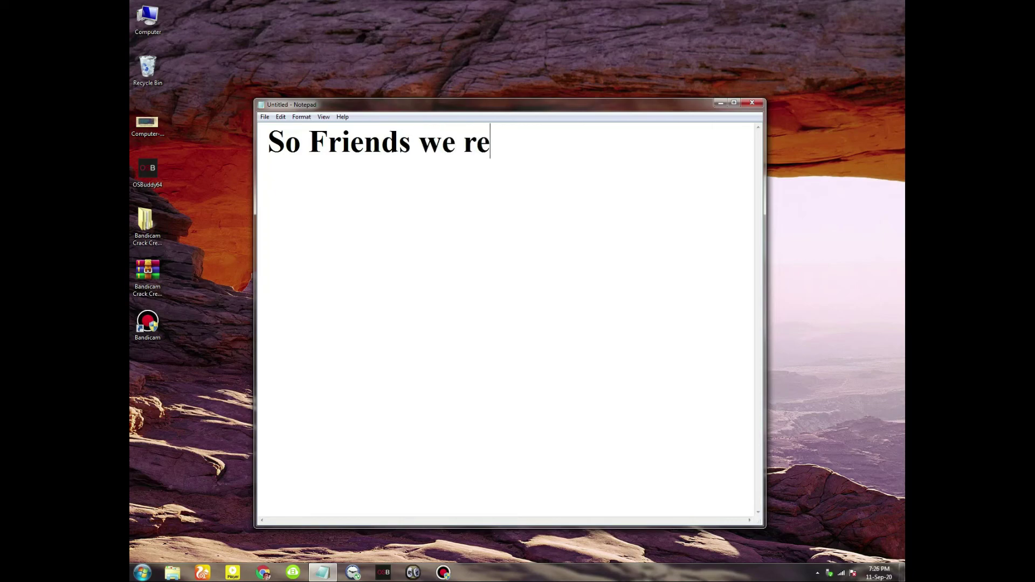
type("gister ")
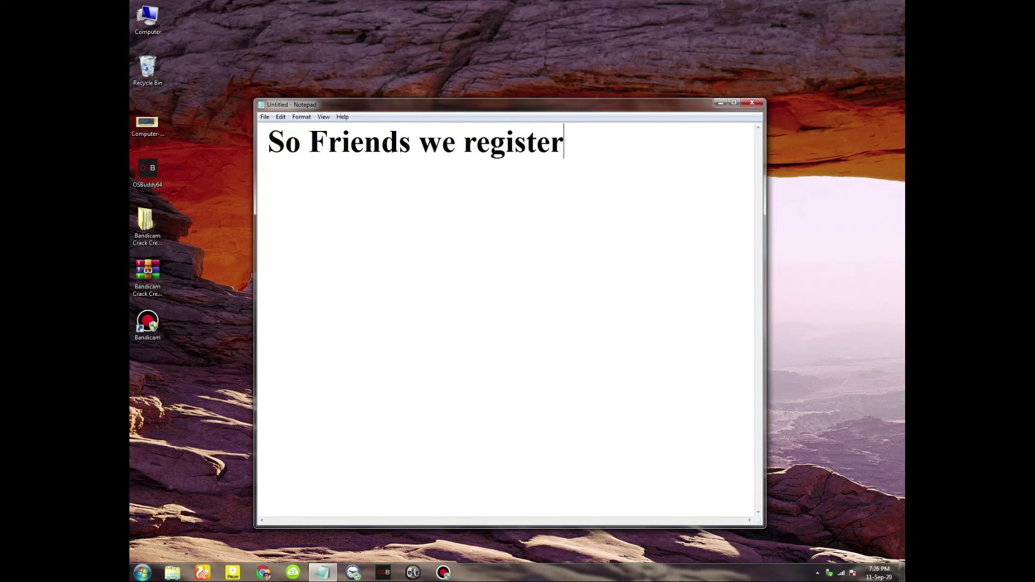
type("bandi")
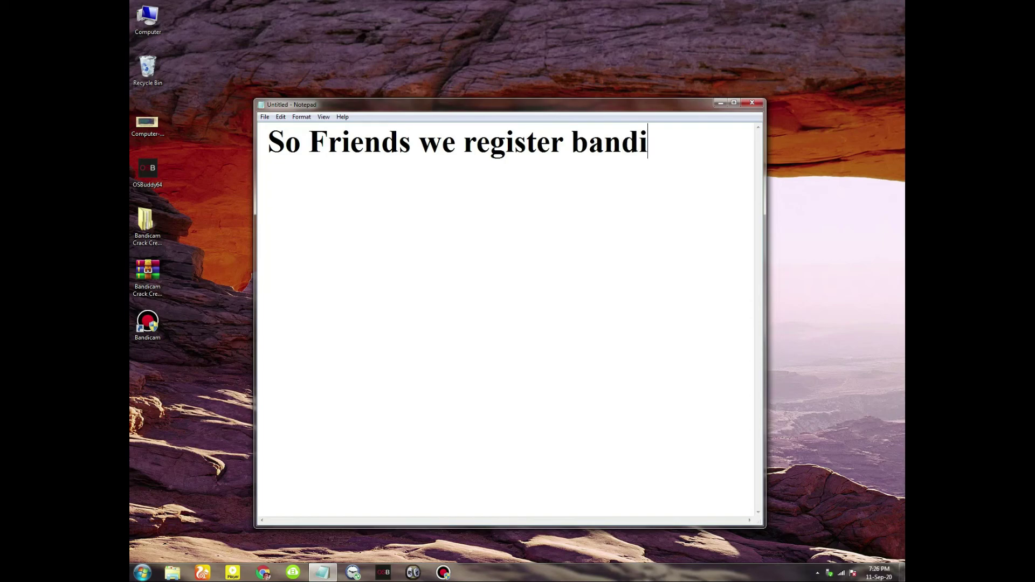
type("cam S")
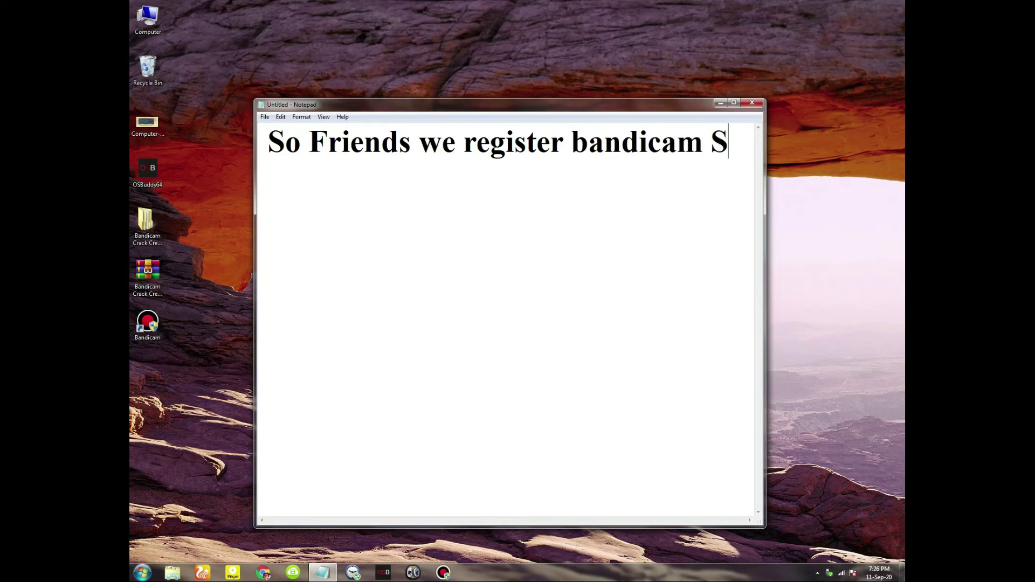
key("BackSpace")
key("Return")
type("S")
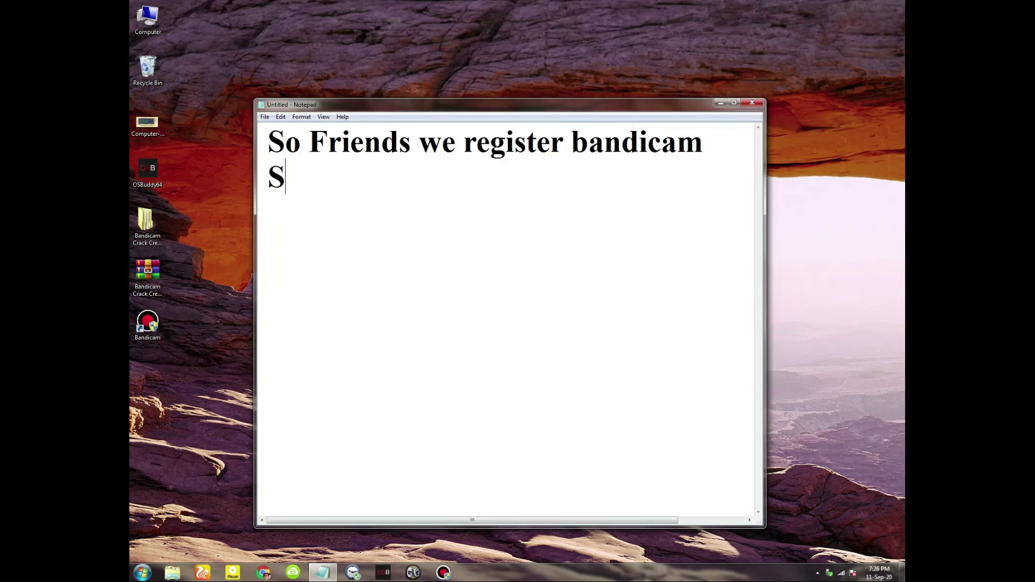
type("ucce")
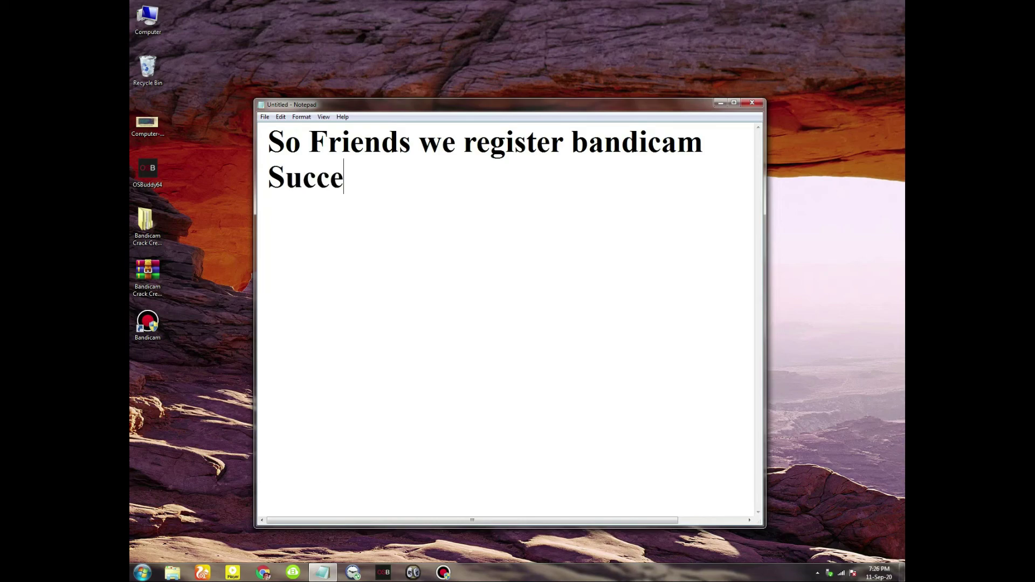
type("ssfully")
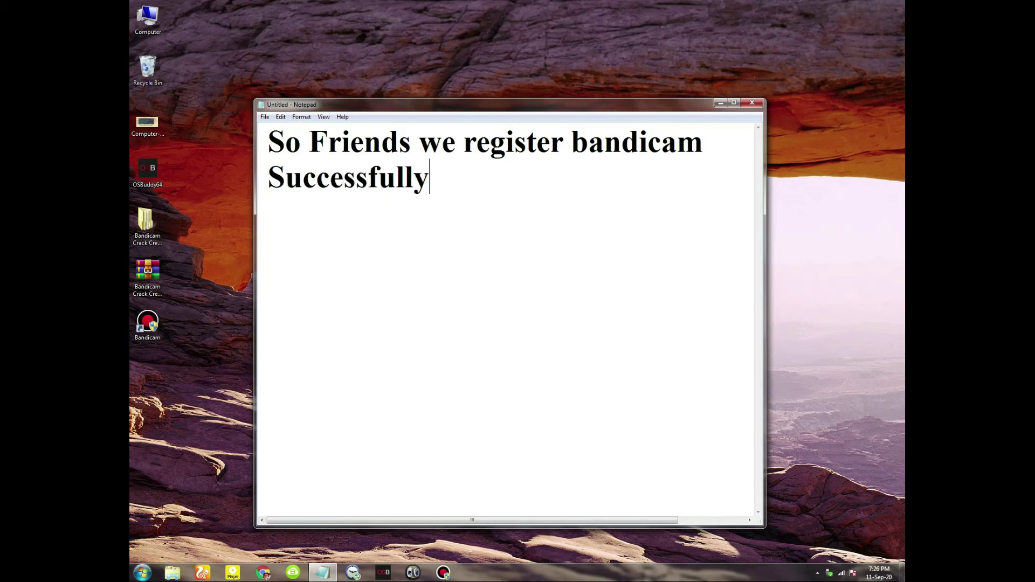
type("..........")
key("Return")
type("T")
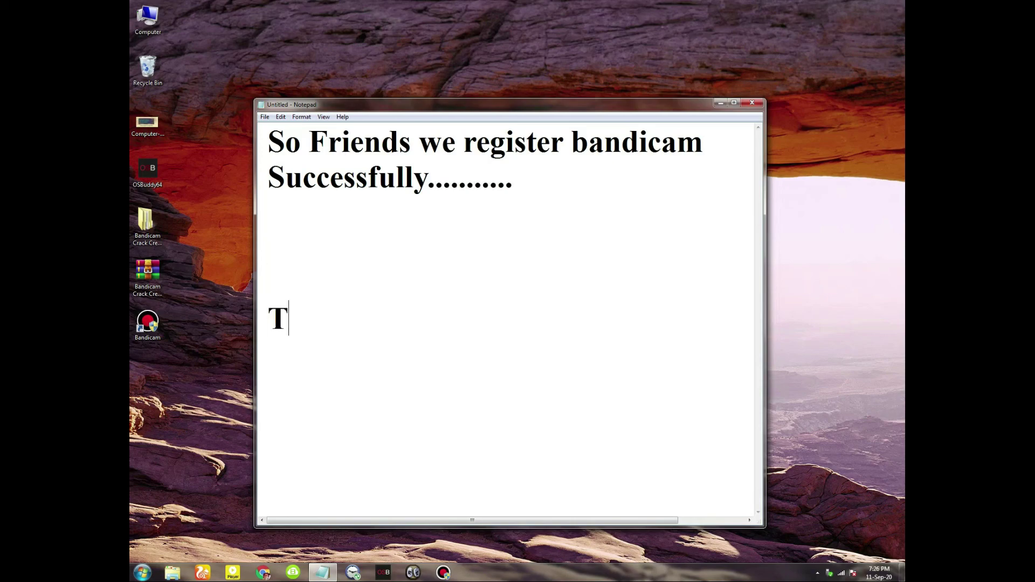
type("hanks ")
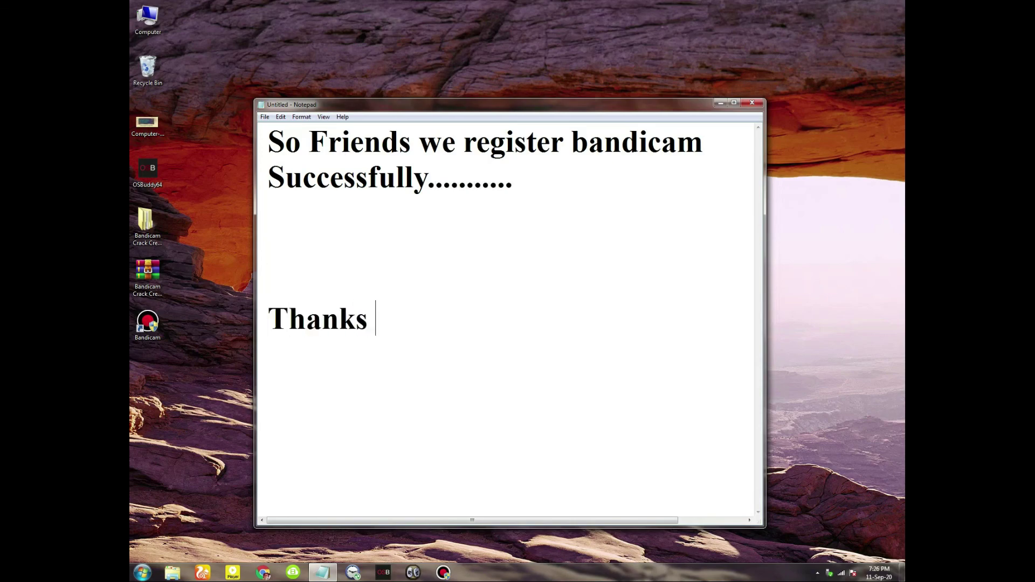
type("for Wa")
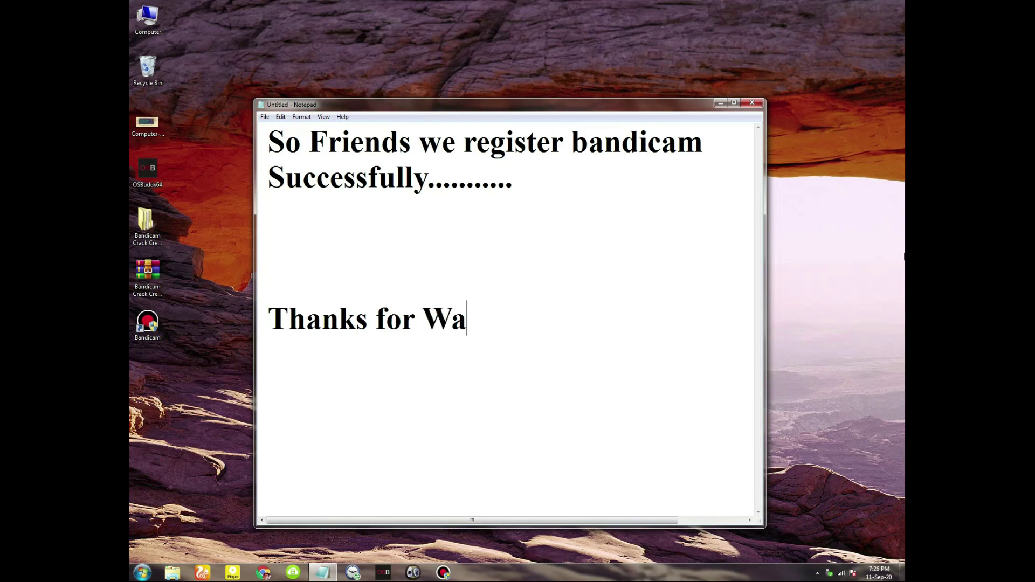
type("tching....")
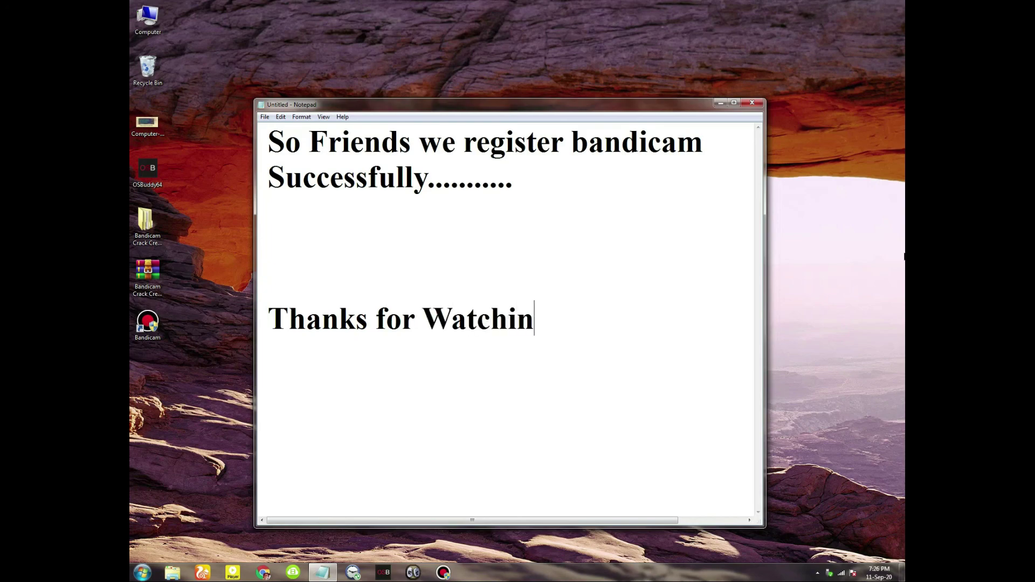